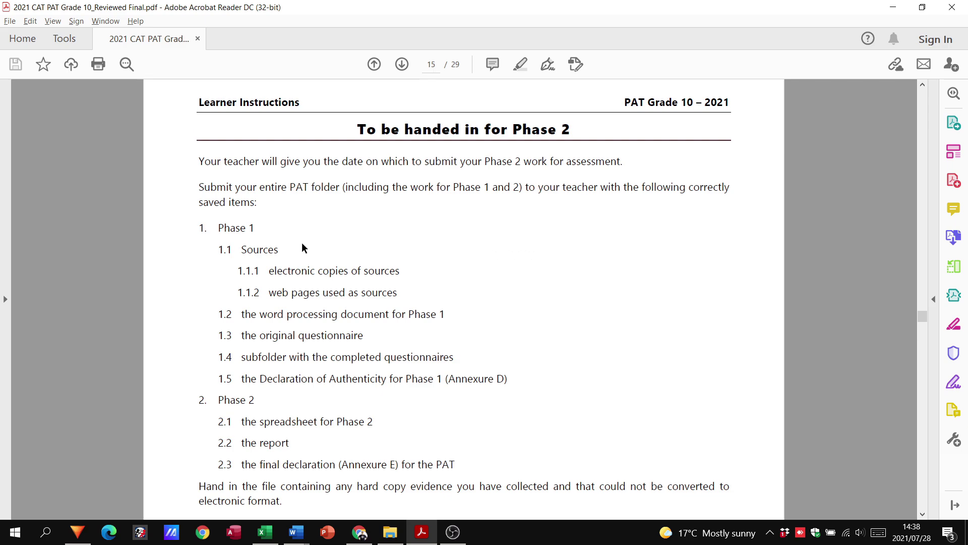
# Step: Highlight each Phase 1 hand-in item, from source copies to the Declaration of Authenticity
pyautogui.moveTo(296, 271); pyautogui.dragTo(378, 271)
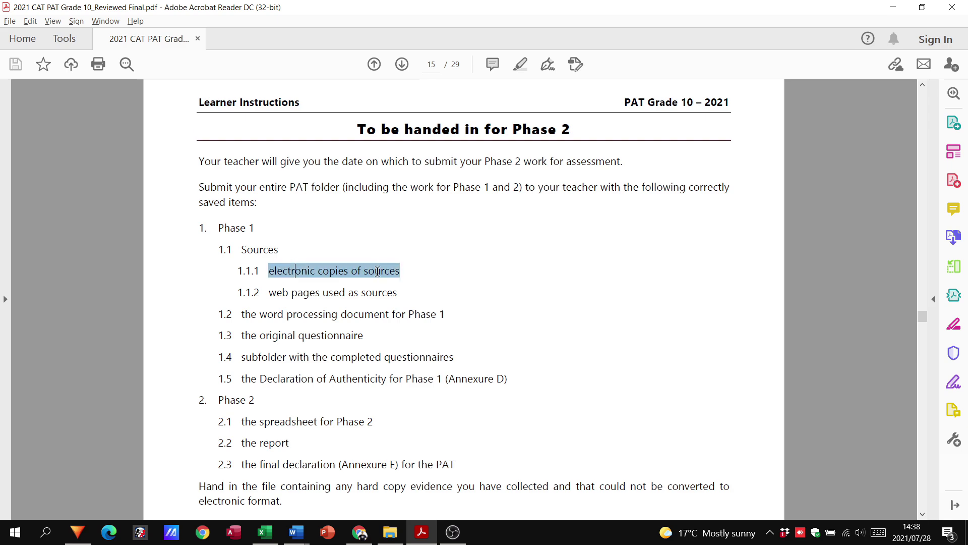
pyautogui.moveTo(272, 292); pyautogui.dragTo(359, 294)
pyautogui.moveTo(260, 314); pyautogui.dragTo(447, 321)
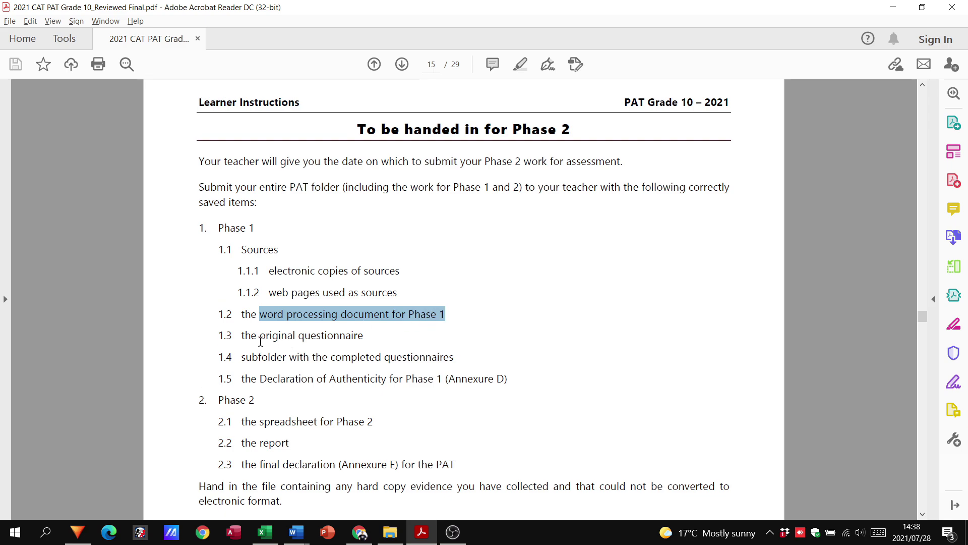
pyautogui.moveTo(257, 336); pyautogui.dragTo(337, 338)
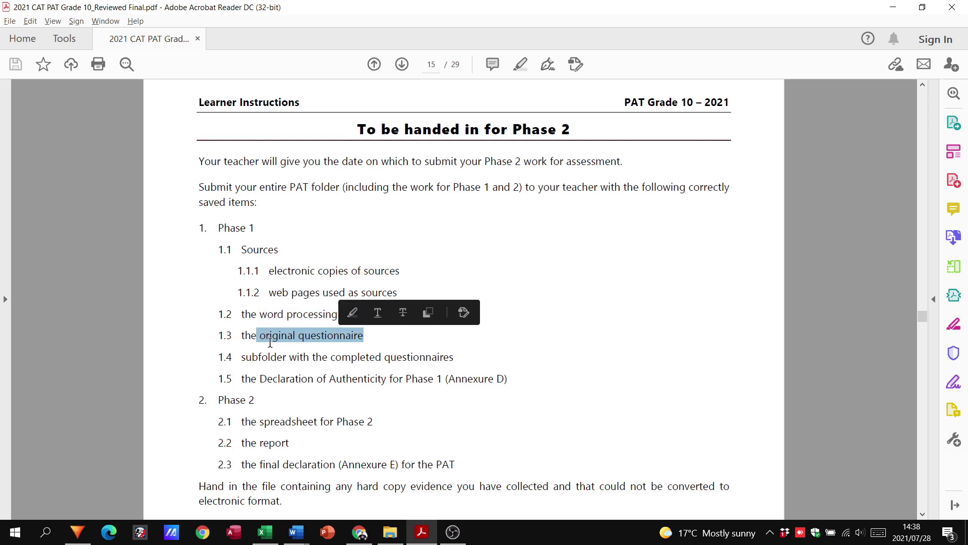
pyautogui.moveTo(255, 363); pyautogui.dragTo(423, 363)
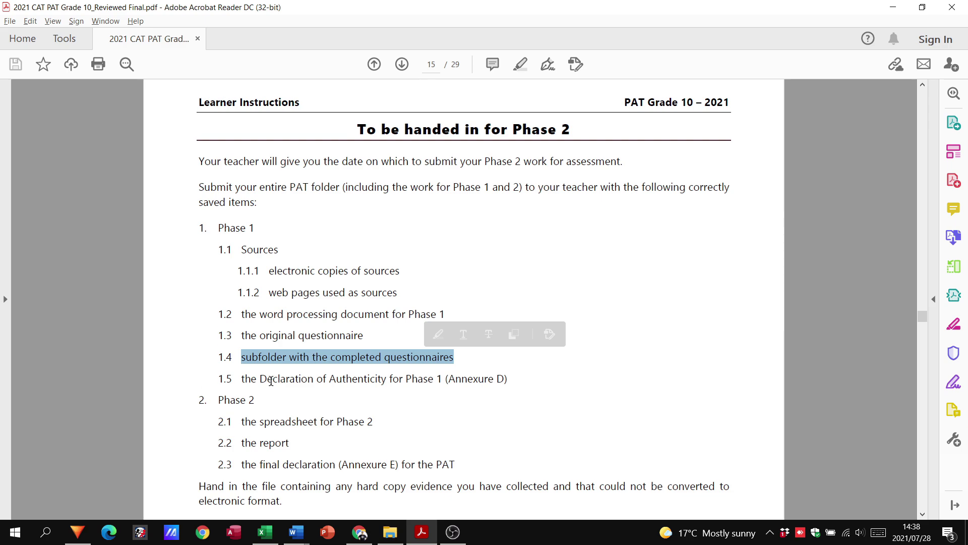
pyautogui.moveTo(273, 380)
pyautogui.mouseDown()
pyautogui.moveTo(388, 397)
pyautogui.moveTo(508, 392)
pyautogui.mouseUp()
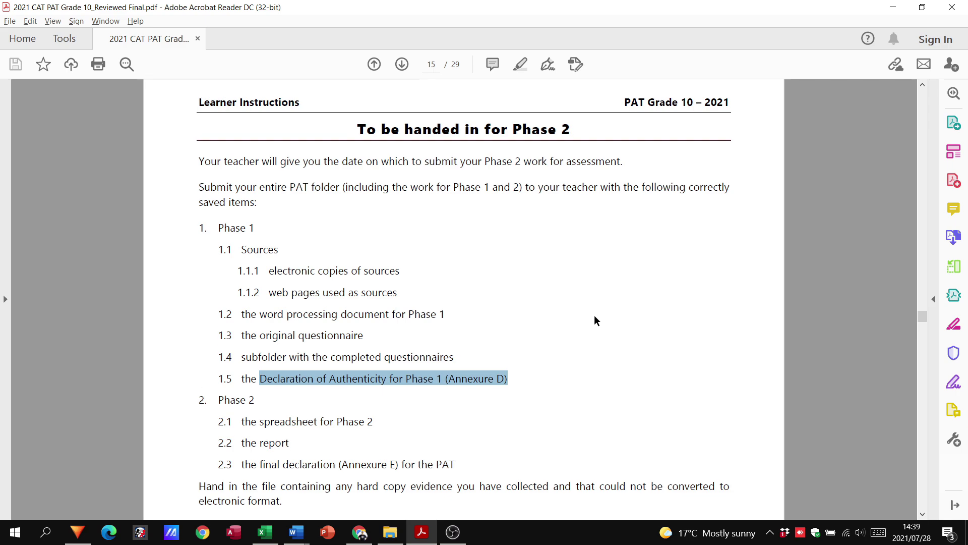
# Step: Highlight the Phase 2 spreadsheet and final declaration items, then jump to Annexure A on page 26
pyautogui.scroll(-2, 595, 322)
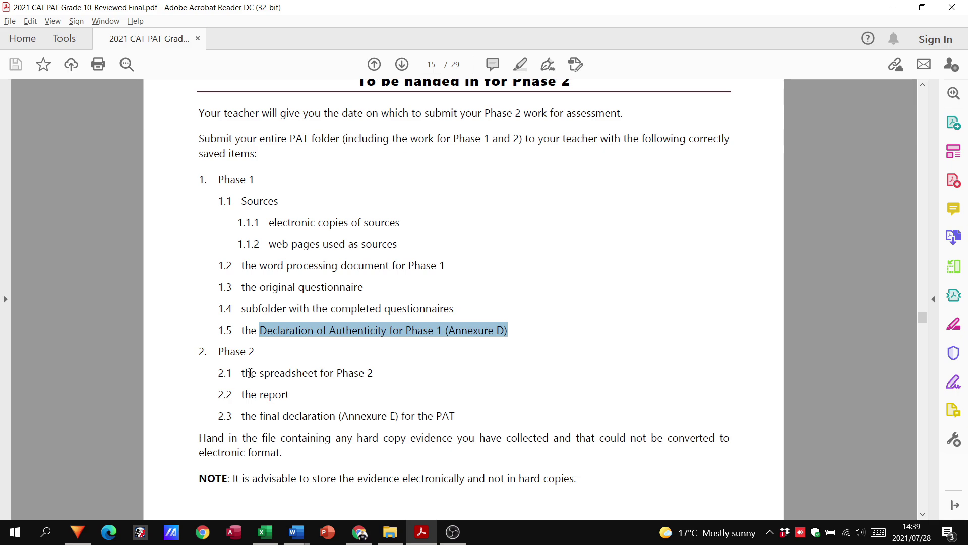
pyautogui.moveTo(251, 374); pyautogui.dragTo(361, 385)
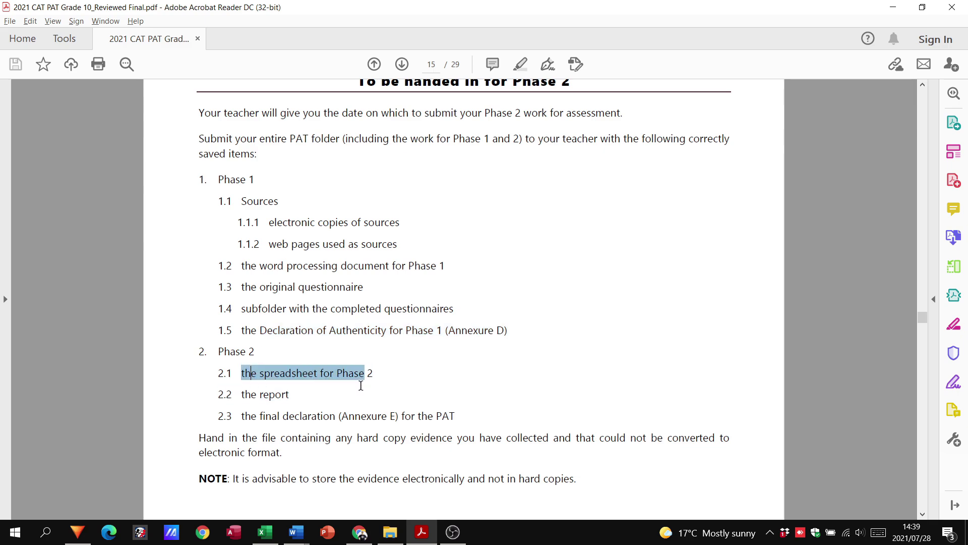
pyautogui.click(270, 396)
pyautogui.moveTo(260, 416); pyautogui.dragTo(334, 419)
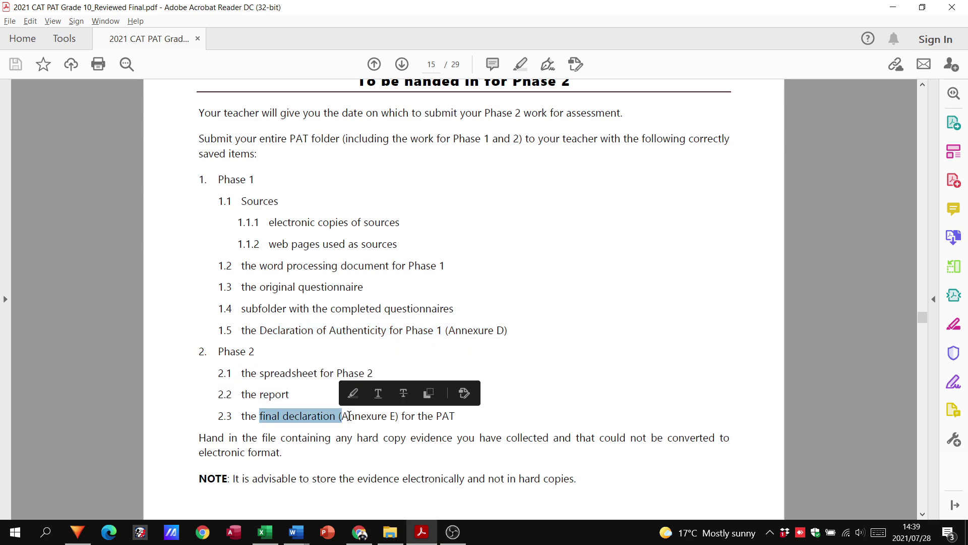
pyautogui.click(639, 374)
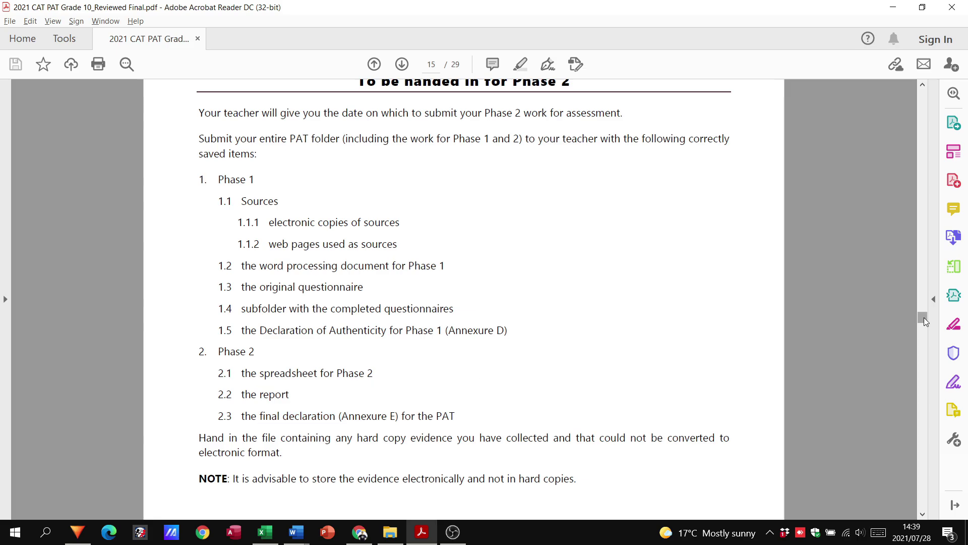
pyautogui.moveTo(924, 317); pyautogui.dragTo(922, 443)
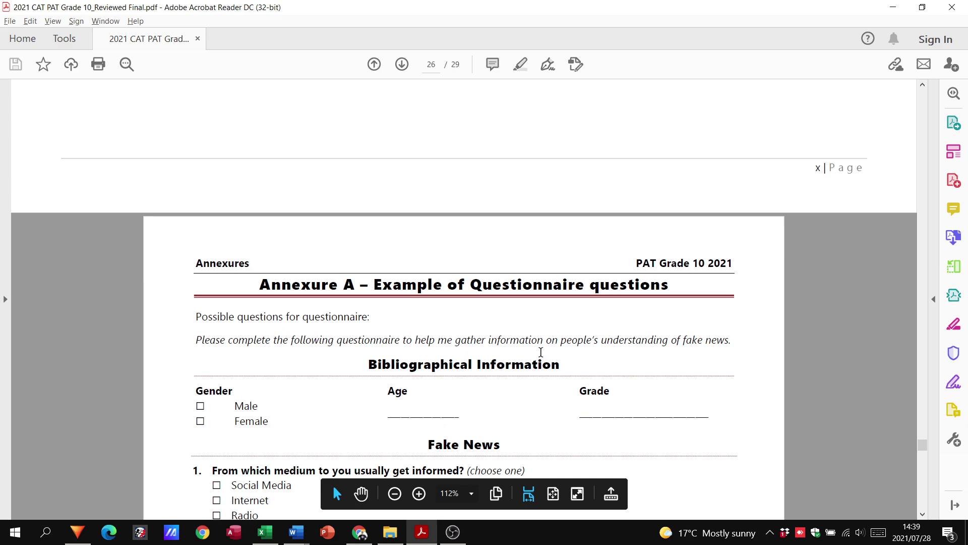
# Step: Scroll down Annexure A to read fake-news questions 2 to 7
pyautogui.scroll(-3, 555, 350)
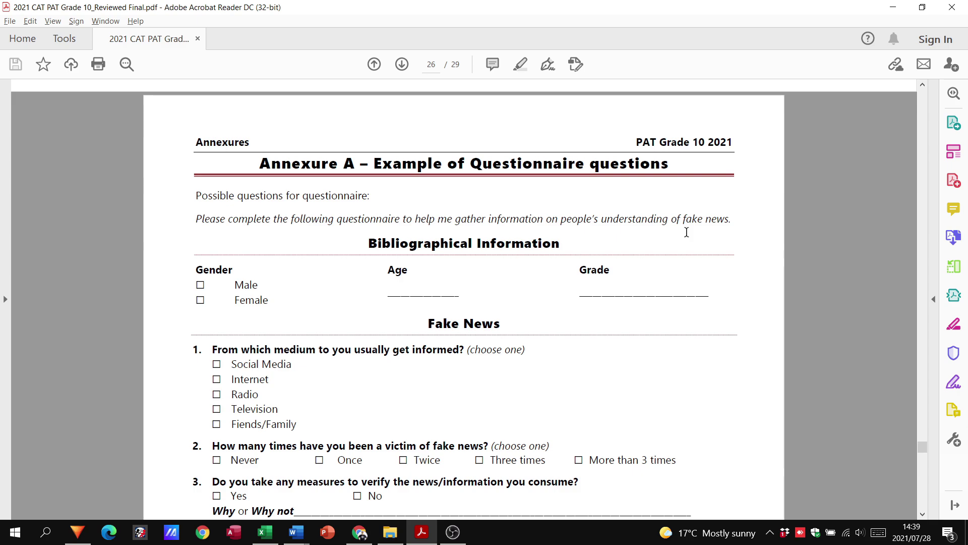
pyautogui.scroll(-3, 686, 232)
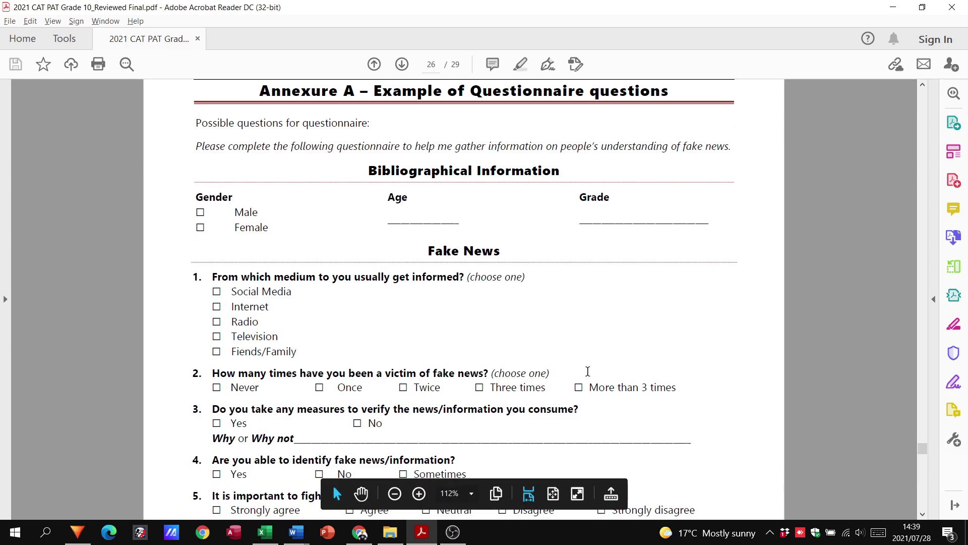
pyautogui.scroll(-1, 674, 273)
pyautogui.scroll(-2, 674, 273)
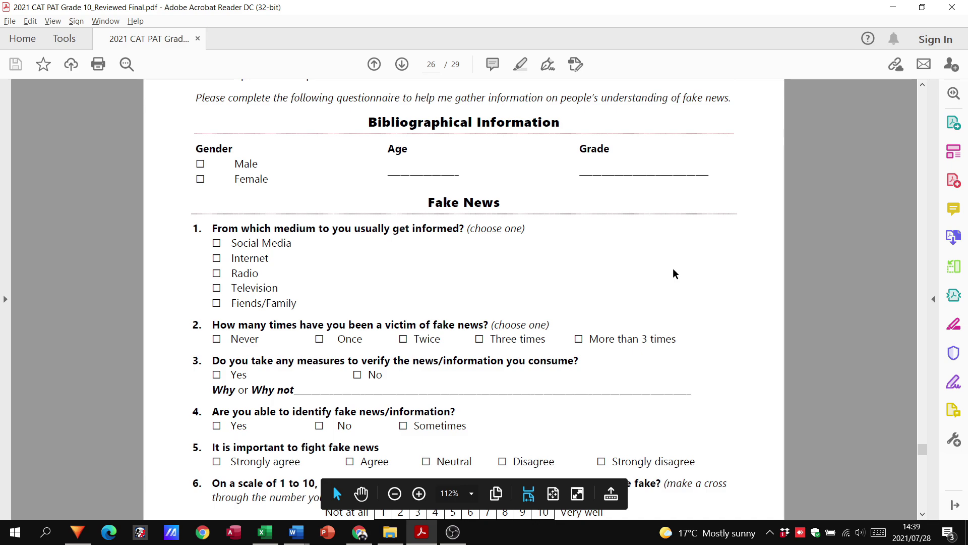
# Step: Switch to Questionnaires.docx in Word and scroll through the filled-in homelessness questionnaire
pyautogui.moveTo(287, 534)
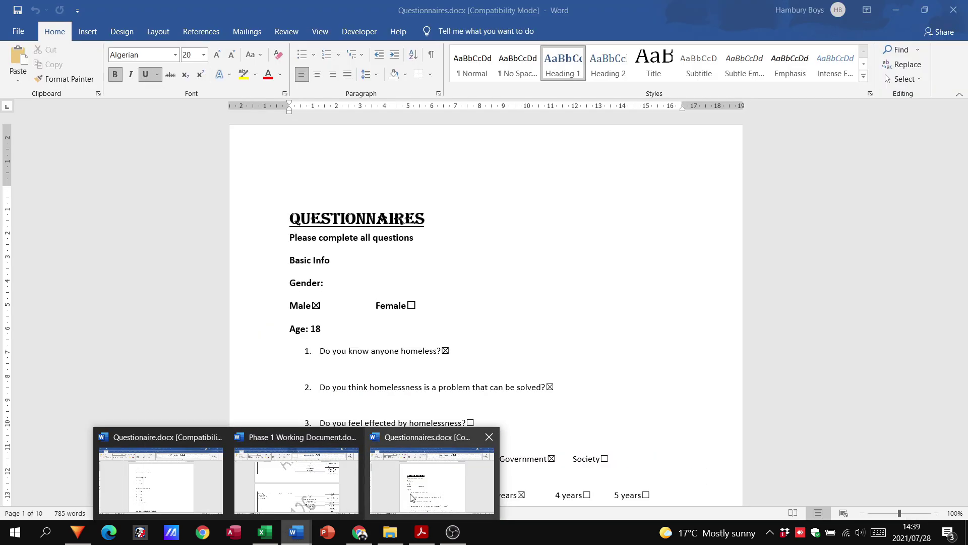
pyautogui.click(411, 497)
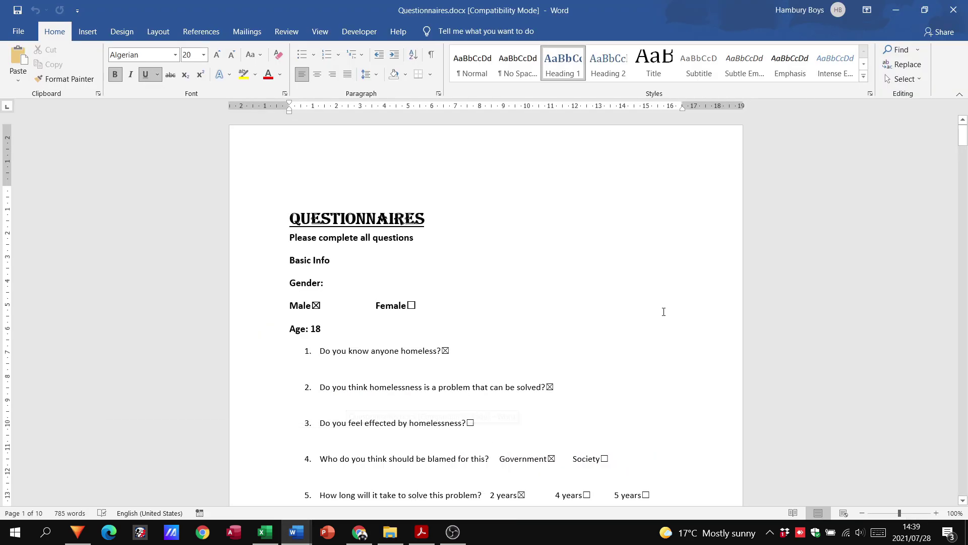
pyautogui.scroll(-2, 754, 222)
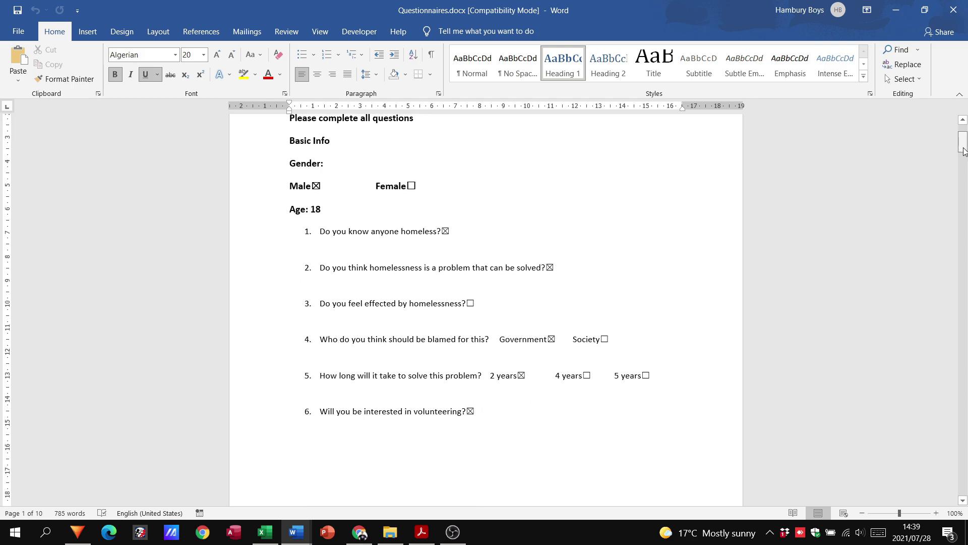
pyautogui.scroll(1, 749, 237)
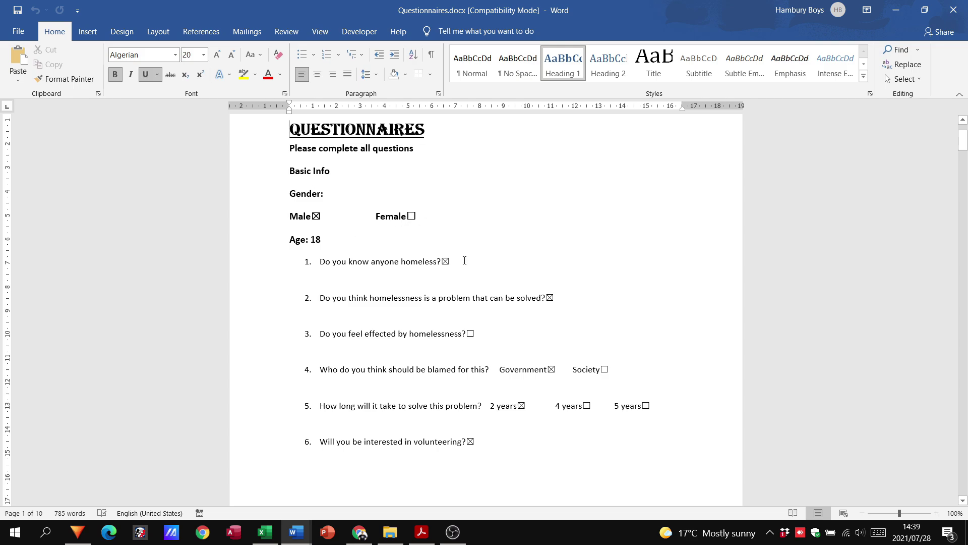
# Step: Return to the PAT PDF and scroll past Annexure B to Annexure C's framework on page 28
pyautogui.hotkey('alt', 'Tab')
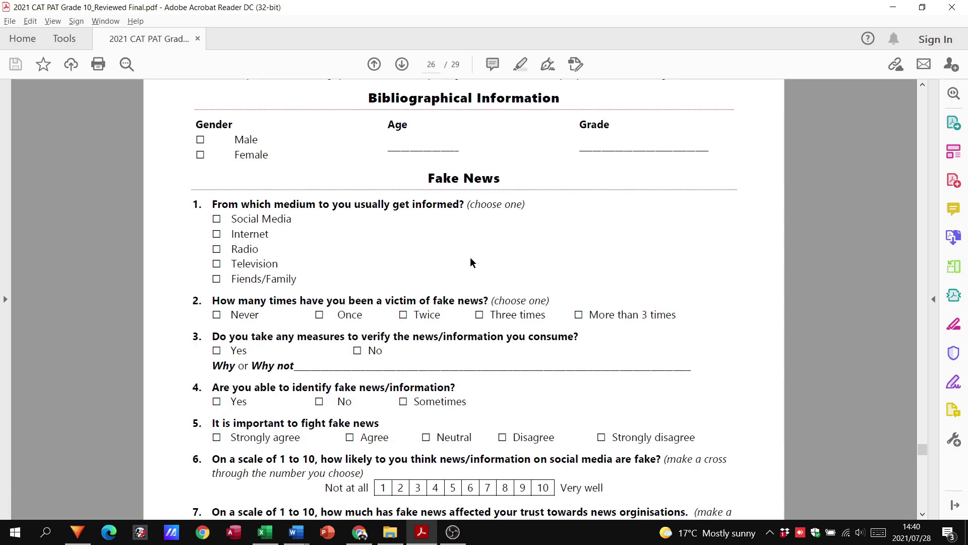
pyautogui.scroll(-5, 472, 249)
pyautogui.scroll(-8, 475, 239)
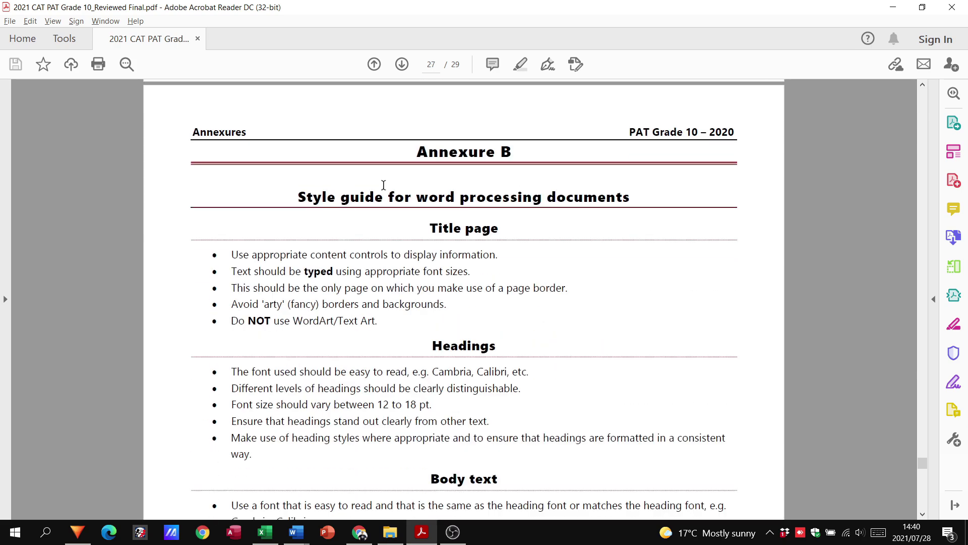
pyautogui.scroll(-1, 543, 212)
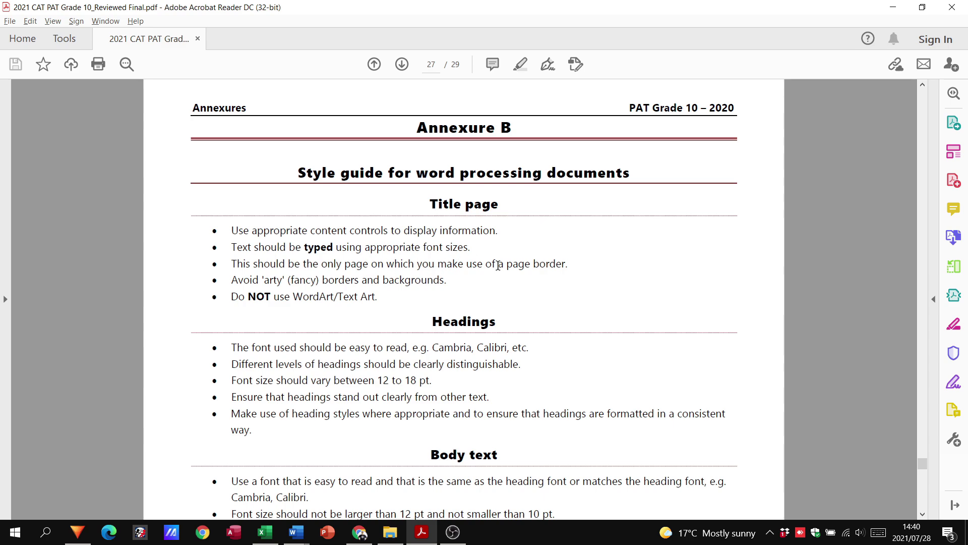
pyautogui.scroll(-7, 583, 274)
pyautogui.scroll(-16, 583, 271)
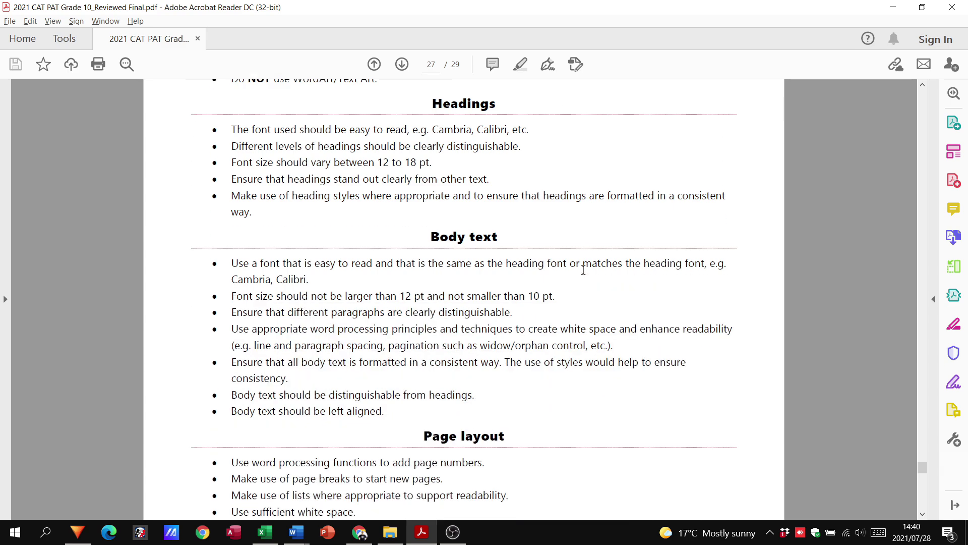
pyautogui.scroll(-13, 583, 269)
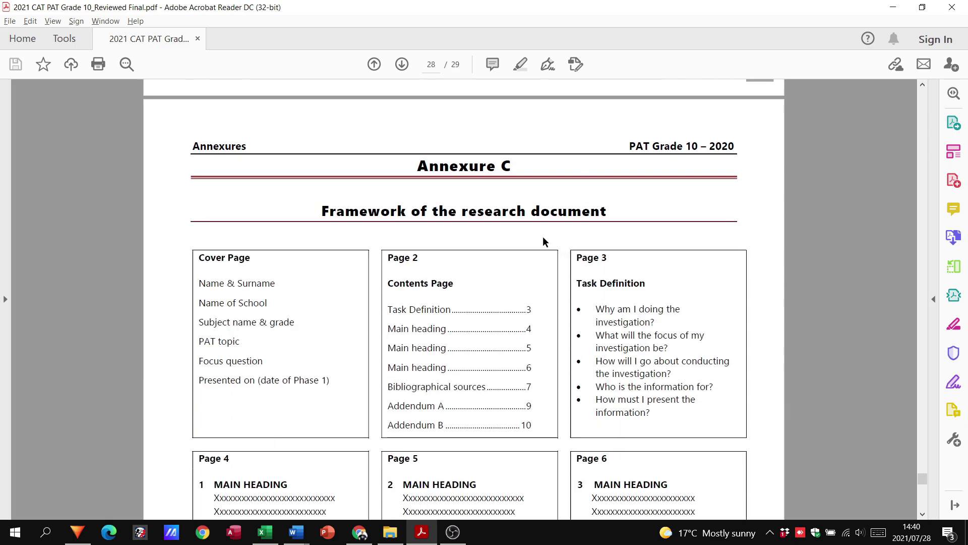
# Step: Scroll to the table's last row: Page 7/8/9, Addendum A and Addendum B
pyautogui.scroll(-1, 543, 239)
pyautogui.scroll(-1, 542, 242)
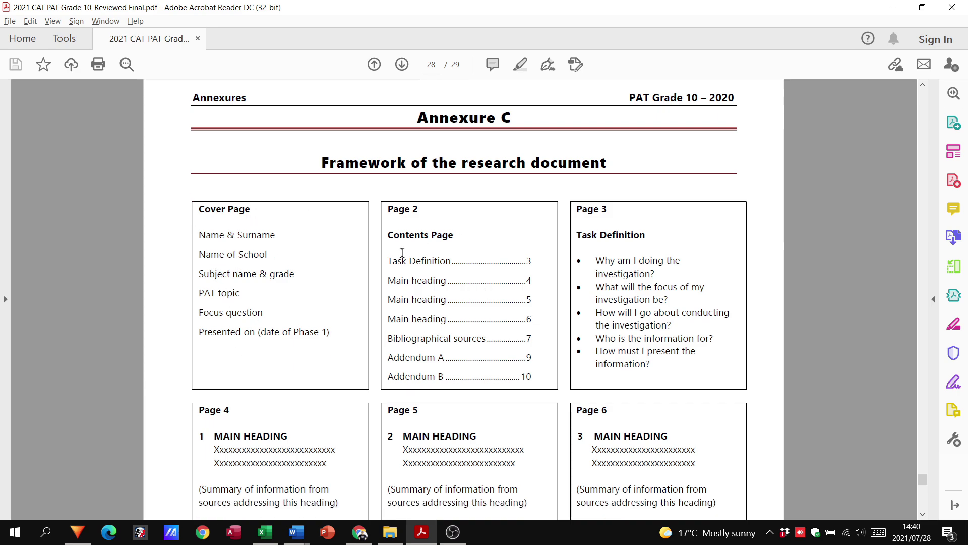
pyautogui.scroll(-2, 526, 246)
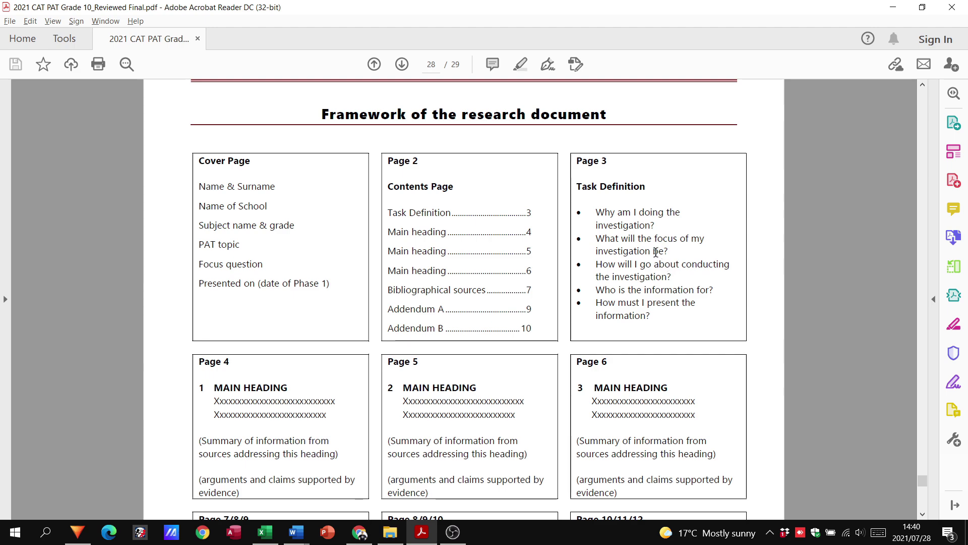
pyautogui.scroll(-5, 524, 298)
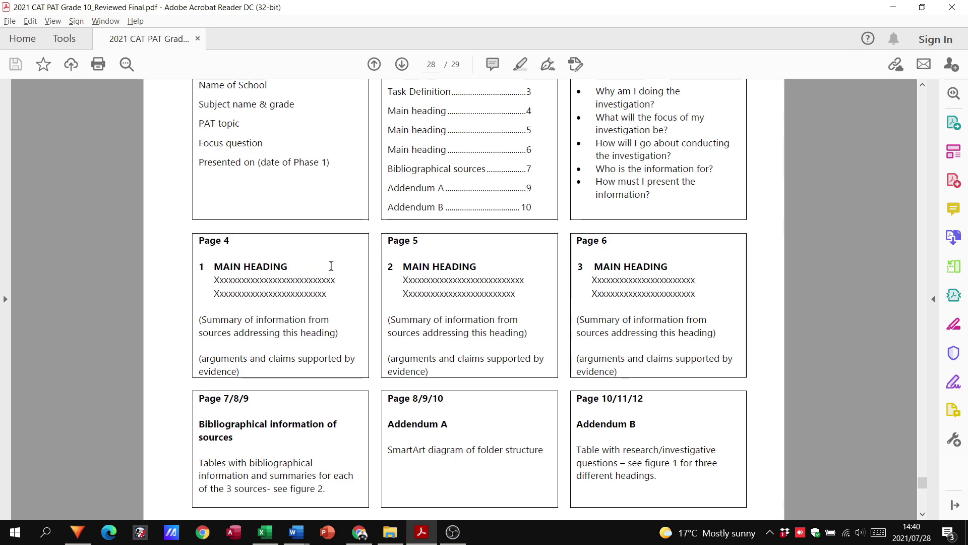
pyautogui.scroll(-1, 462, 276)
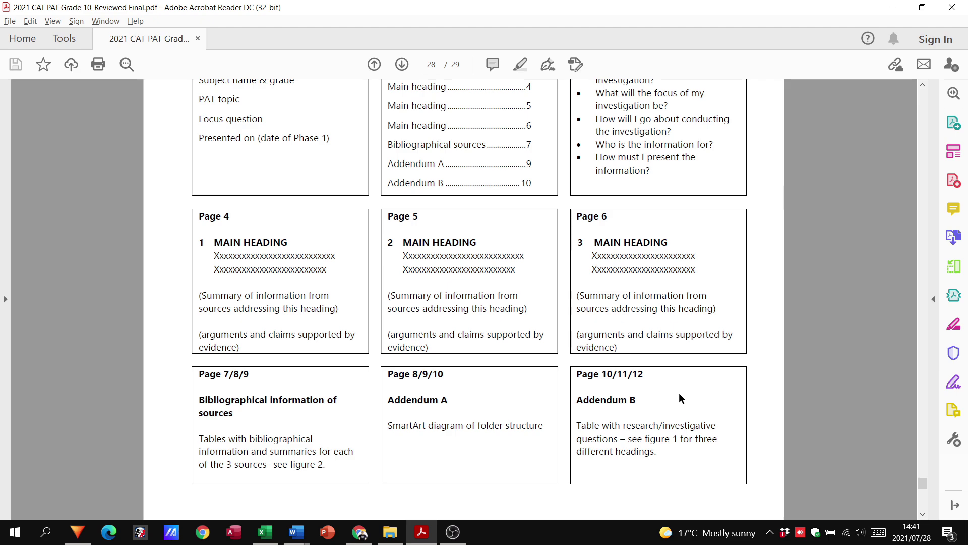
pyautogui.scroll(-8, 610, 379)
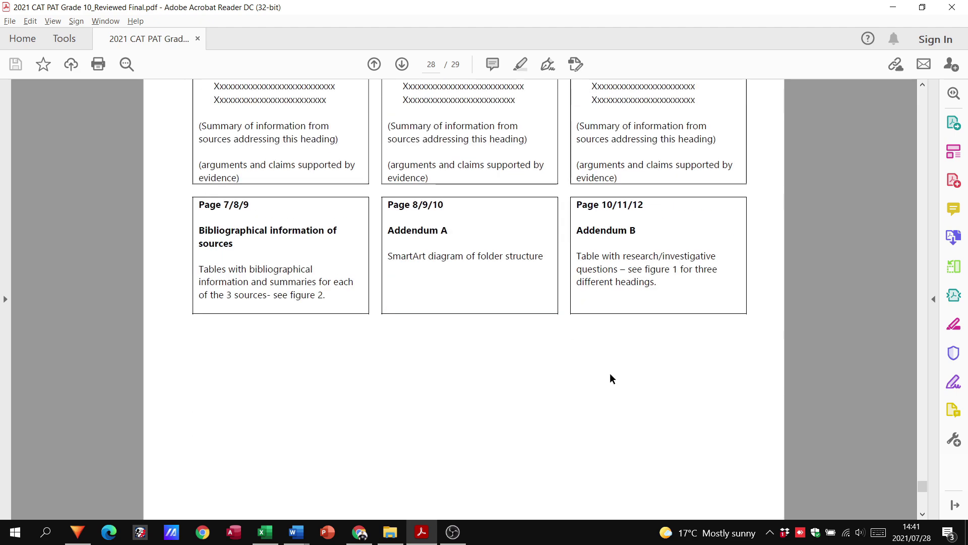
# Step: Scroll through Annexure D's Final Declaration of Authenticity on page 29
pyautogui.scroll(-7, 540, 336)
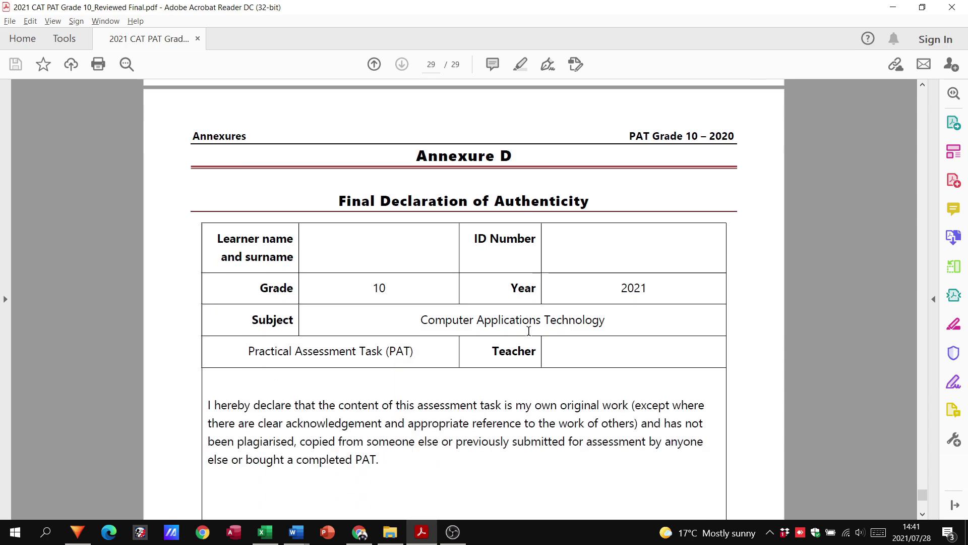
pyautogui.scroll(-1, 529, 331)
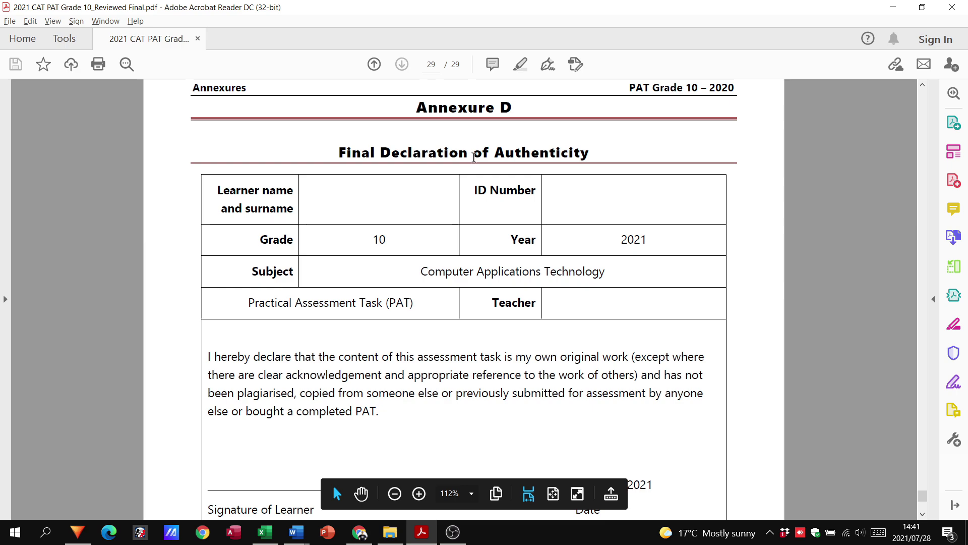
pyautogui.scroll(-6, 484, 238)
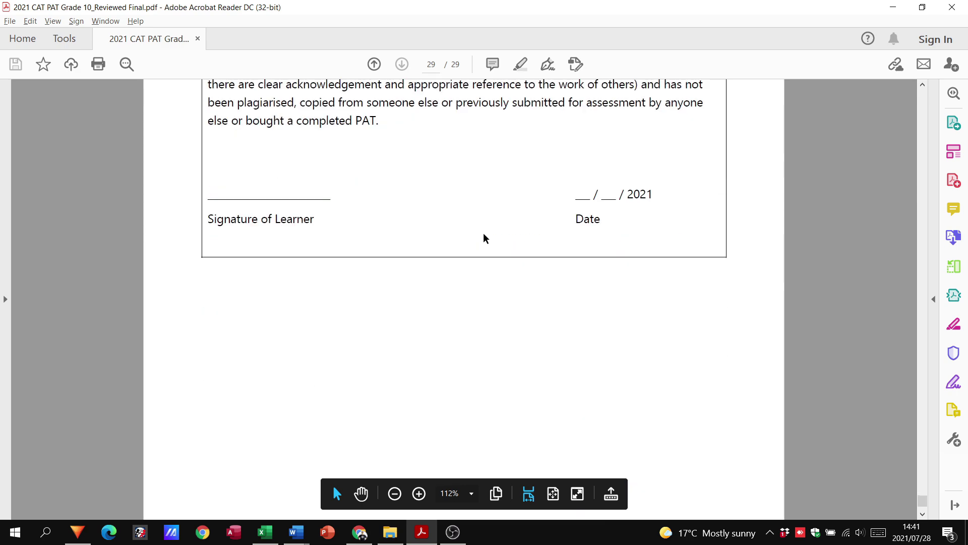
pyautogui.scroll(-3, 484, 238)
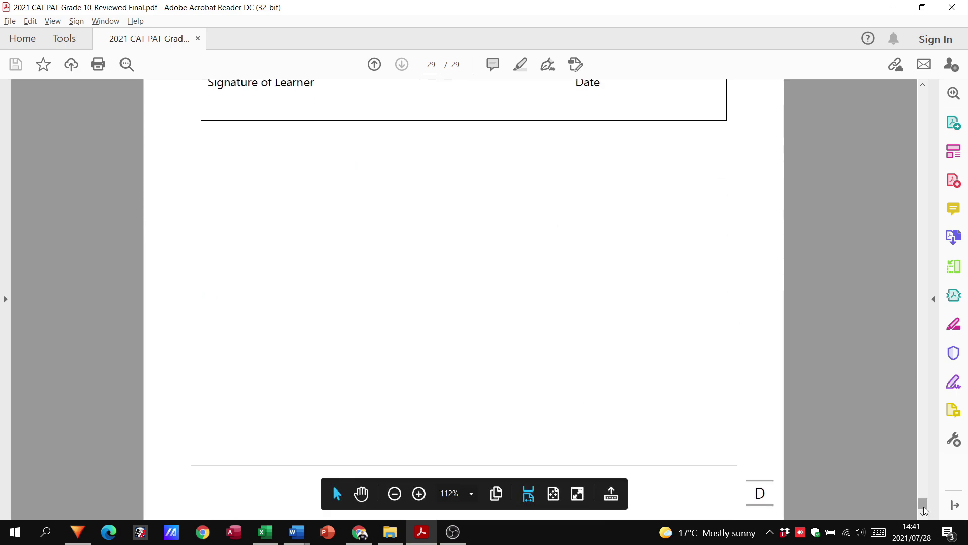
# Step: Go back to page 13 and scroll to the Report section on page 14
pyautogui.moveTo(926, 508); pyautogui.dragTo(921, 286)
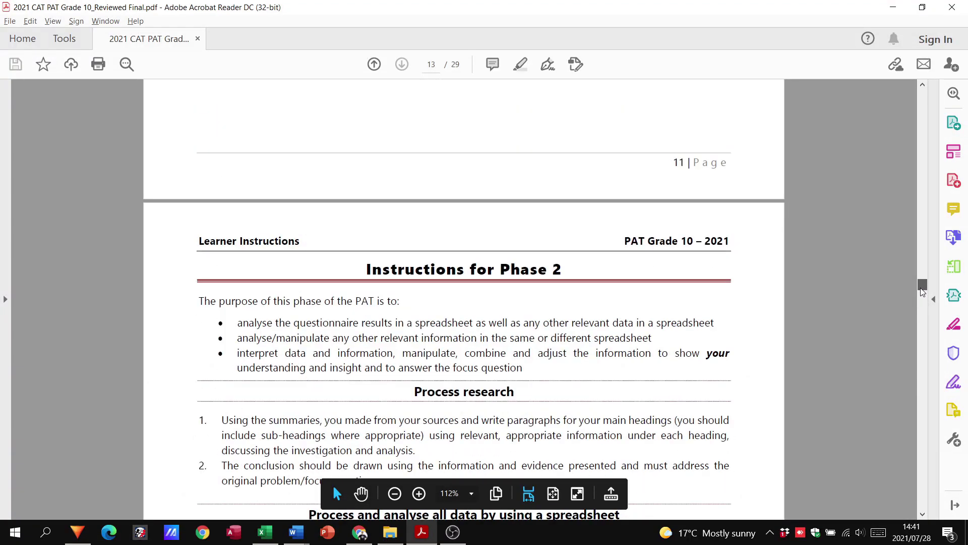
pyautogui.scroll(-2, 620, 325)
pyautogui.scroll(-10, 620, 325)
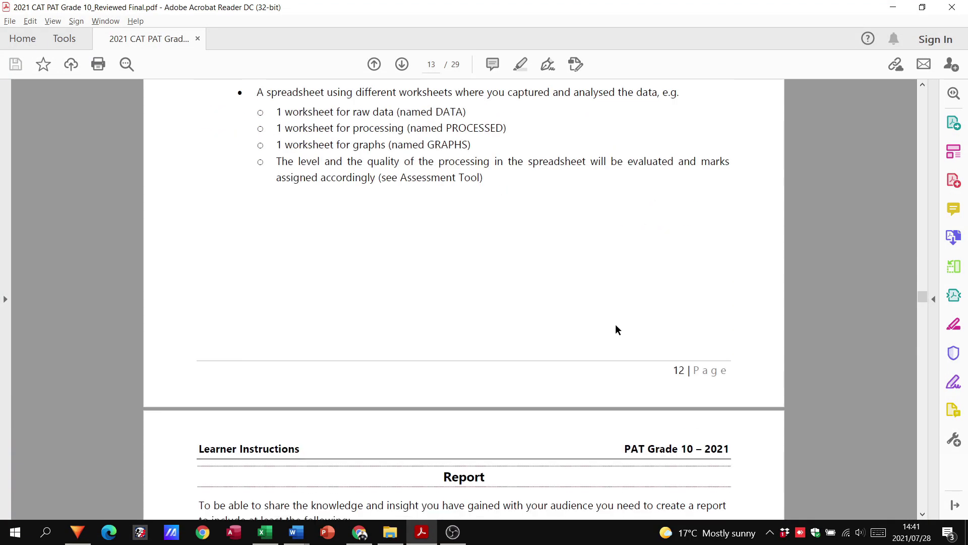
pyautogui.scroll(-8, 616, 326)
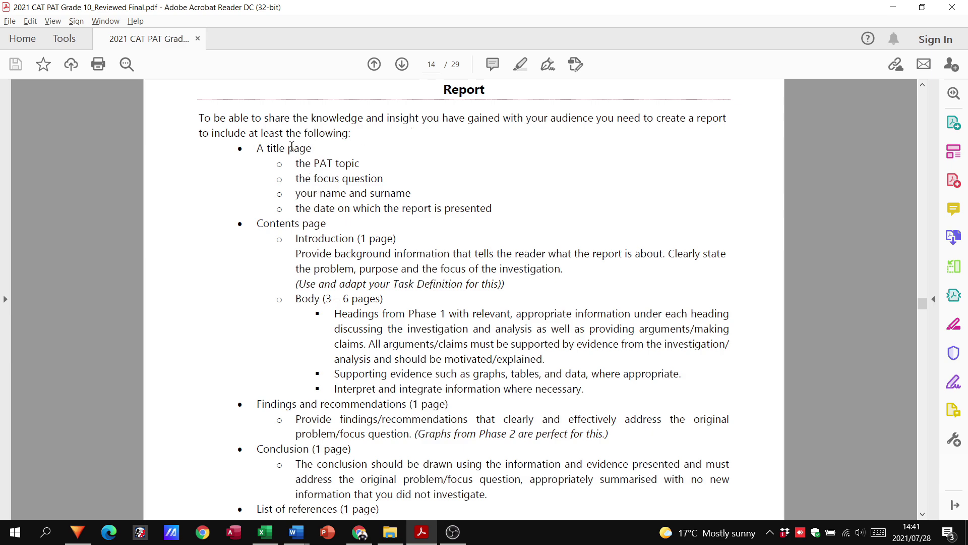
# Step: Highlight the report requirements: title page, contents, introduction, findings, conclusion and list of references
pyautogui.moveTo(264, 143); pyautogui.dragTo(400, 209)
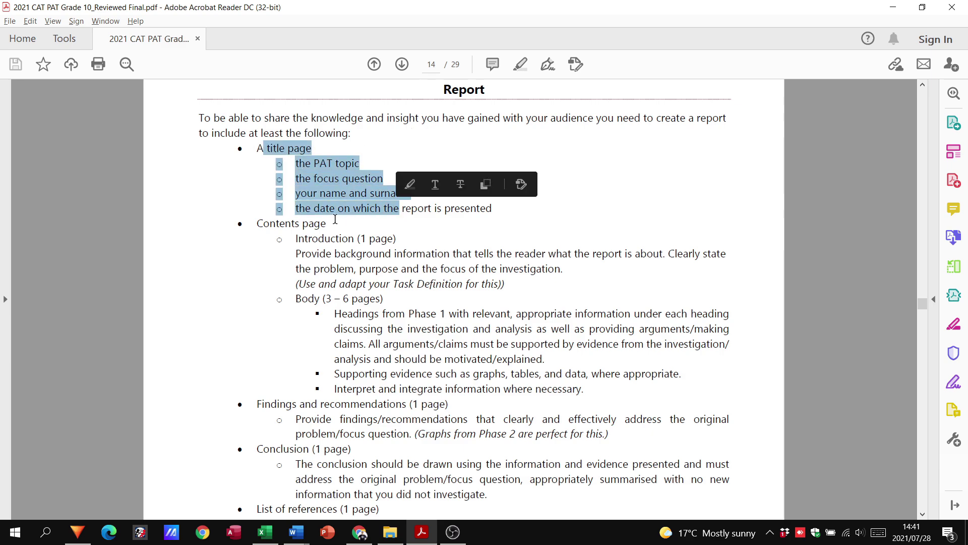
pyautogui.moveTo(263, 224); pyautogui.dragTo(450, 293)
pyautogui.scroll(-3, 387, 326)
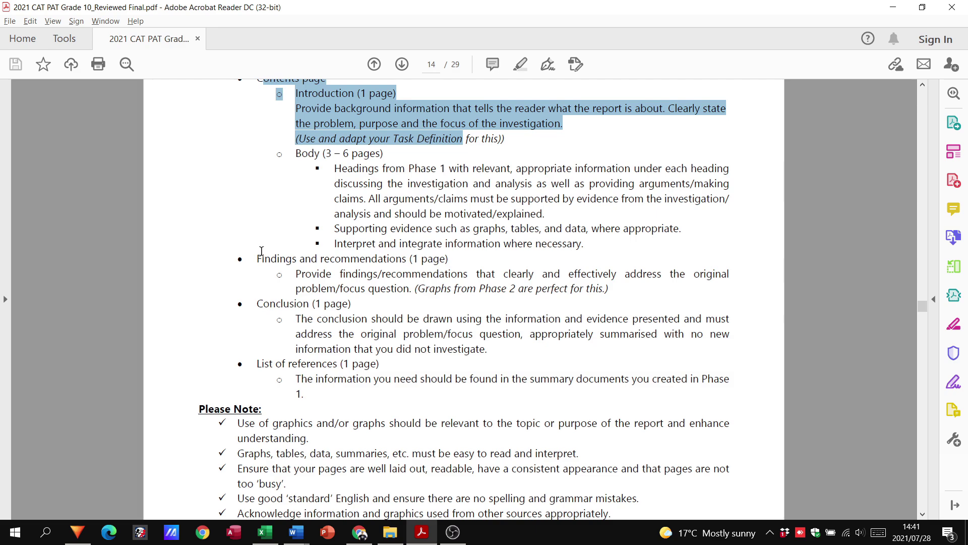
pyautogui.moveTo(258, 258); pyautogui.dragTo(375, 376)
pyautogui.click(308, 285)
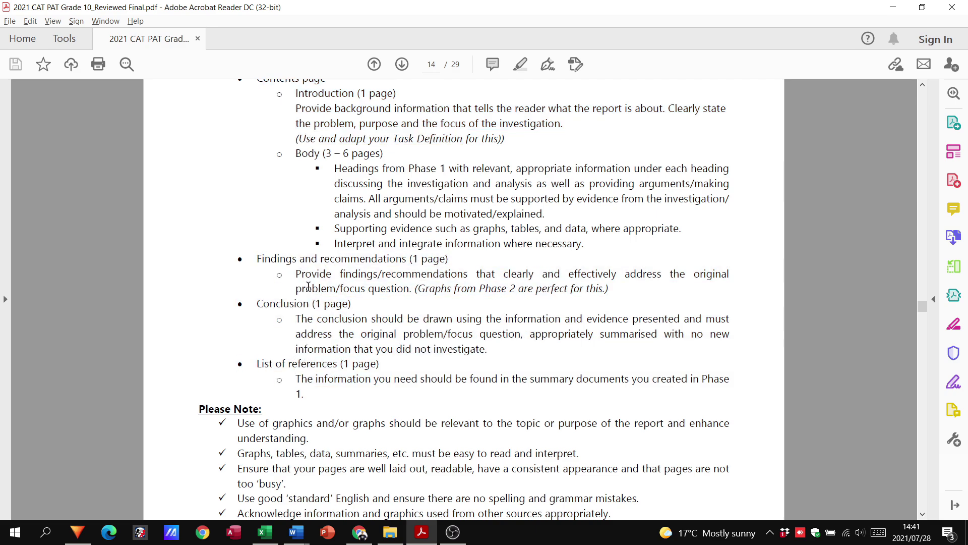
pyautogui.moveTo(257, 258); pyautogui.dragTo(407, 261)
pyautogui.click(259, 303)
pyautogui.moveTo(258, 303); pyautogui.dragTo(312, 304)
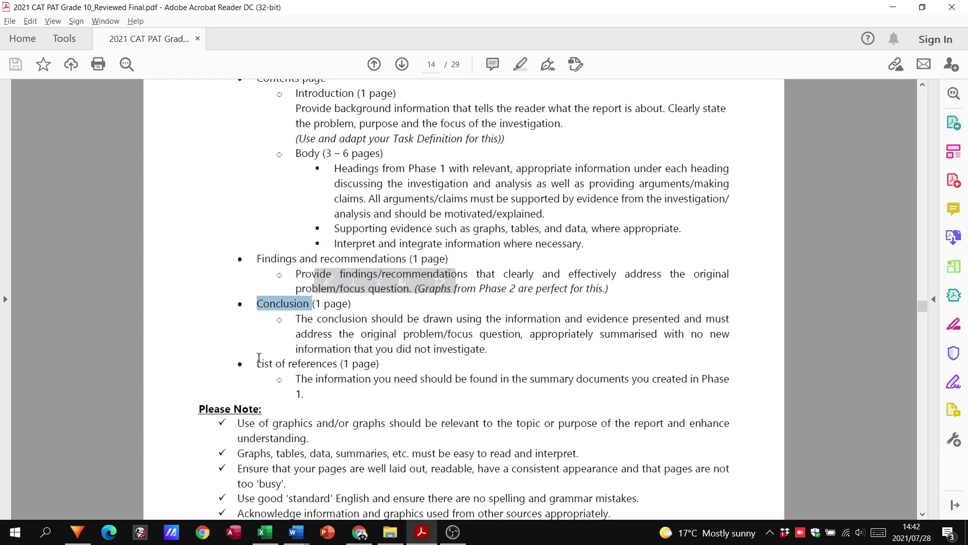
pyautogui.moveTo(259, 362); pyautogui.dragTo(337, 364)
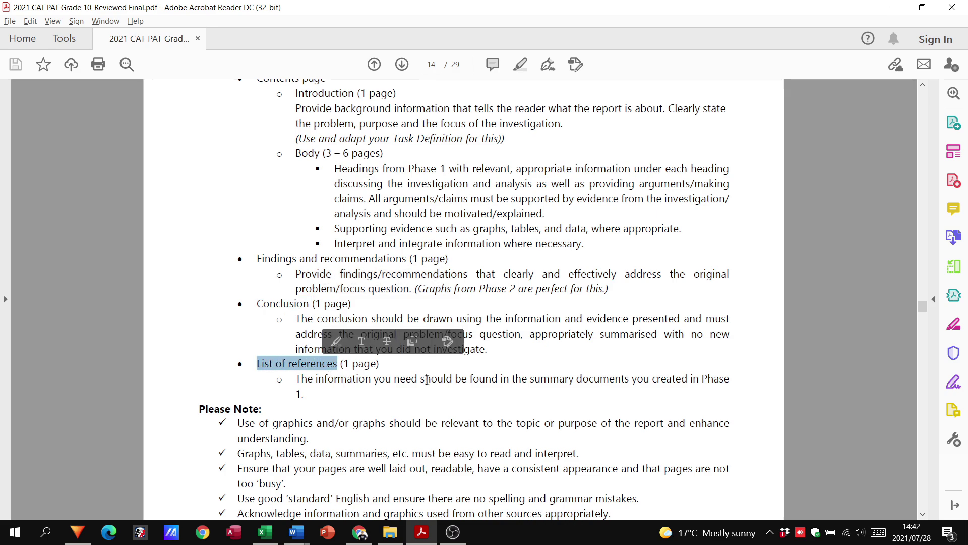
pyautogui.click(525, 358)
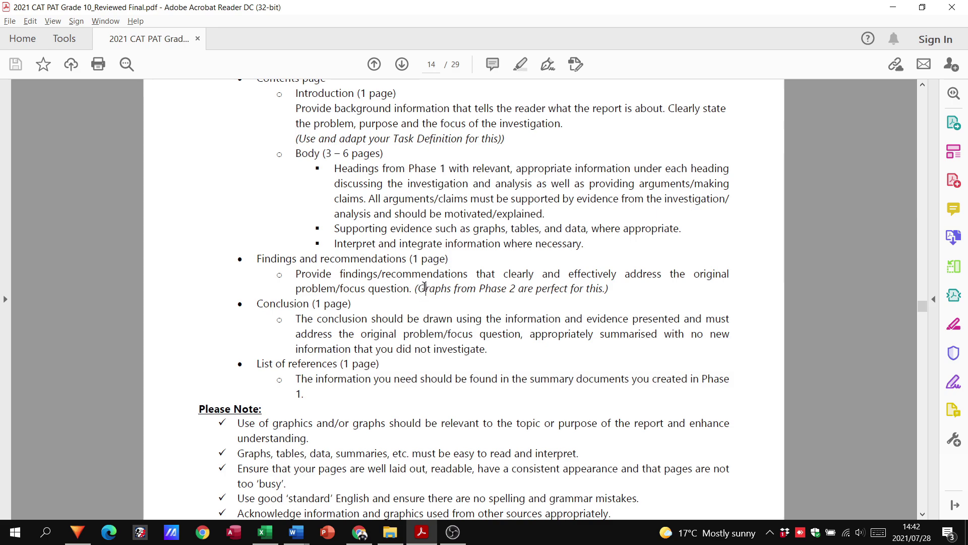
# Step: Highlight the graphs, summary documents and references notes, then scroll to page 15's Phase 2 hand-in list
pyautogui.moveTo(418, 288); pyautogui.dragTo(533, 290)
pyautogui.click(522, 301)
pyautogui.moveTo(299, 379); pyautogui.dragTo(626, 381)
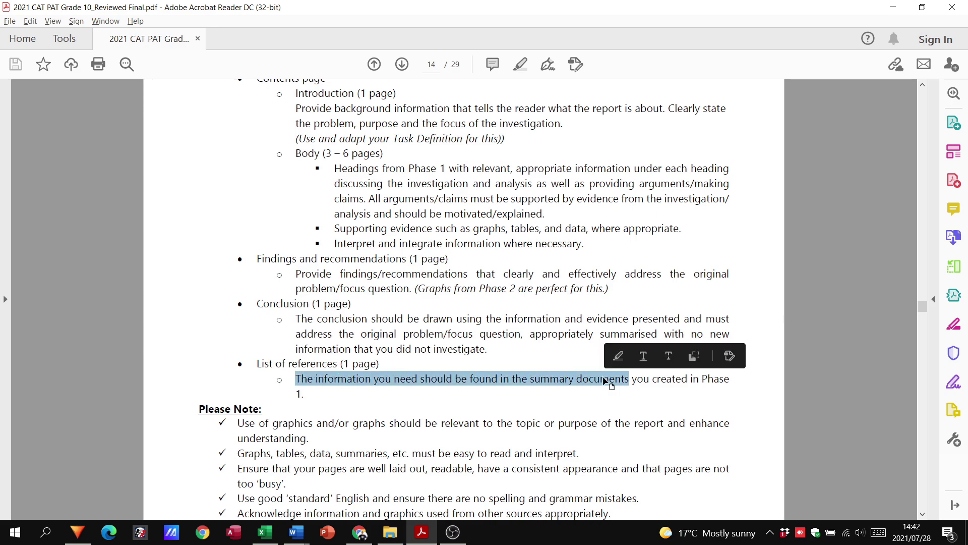
pyautogui.click(536, 379)
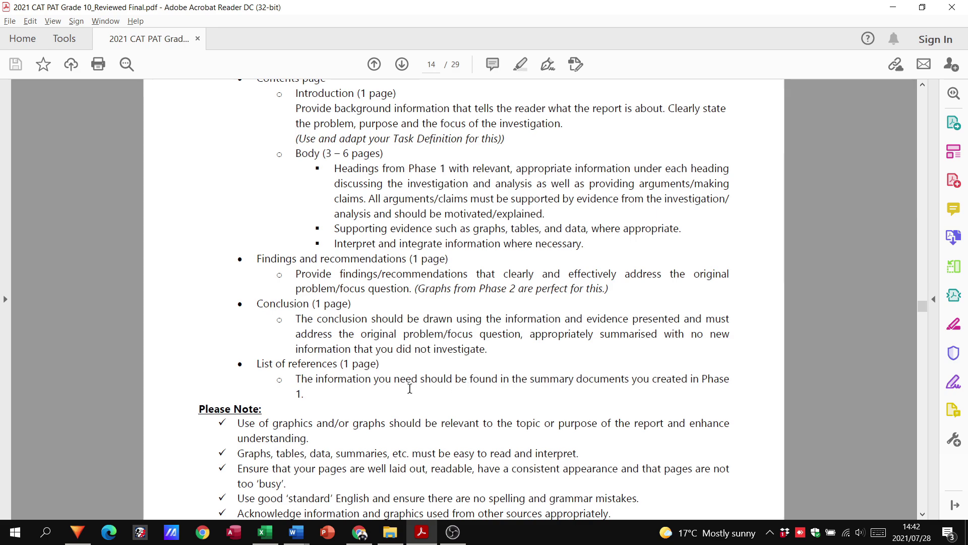
pyautogui.moveTo(300, 379); pyautogui.dragTo(402, 403)
pyautogui.click(354, 391)
pyautogui.scroll(-3, 458, 344)
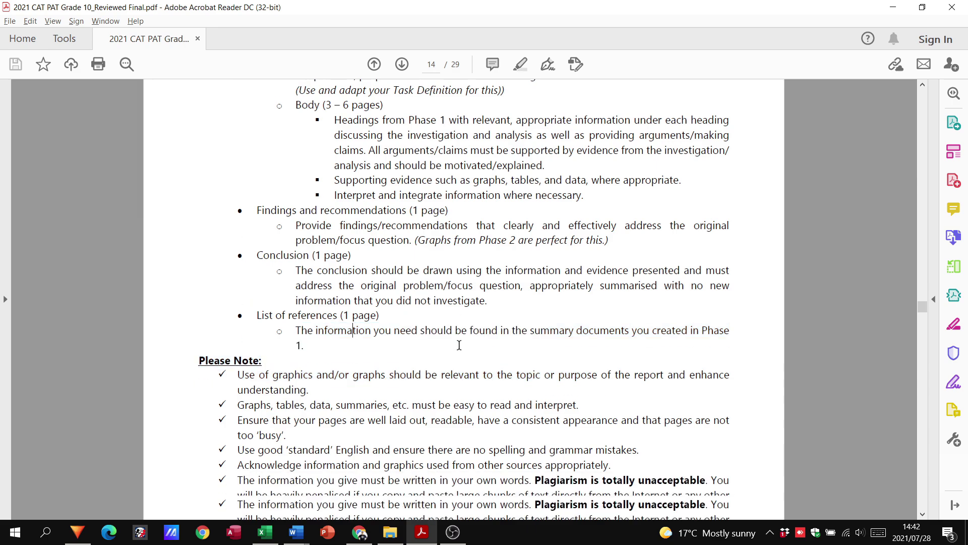
pyautogui.scroll(-6, 459, 344)
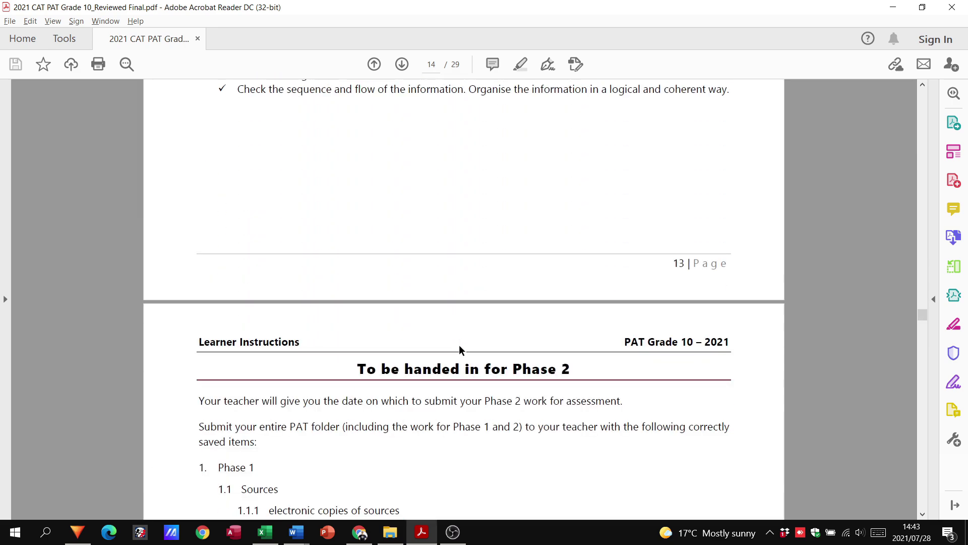
pyautogui.scroll(-5, 459, 344)
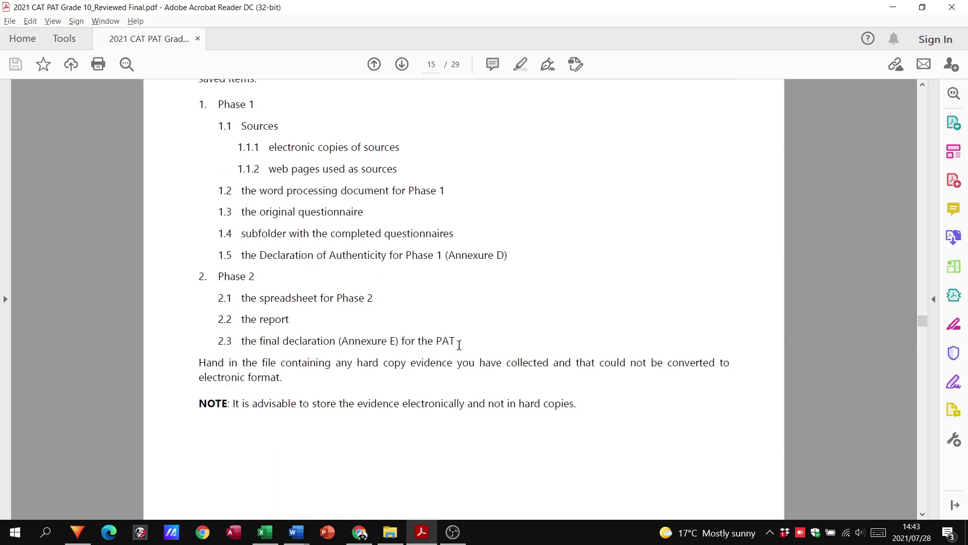
# Step: Open Questionnaires.docx from the Phase 2 folder
pyautogui.click(390, 532)
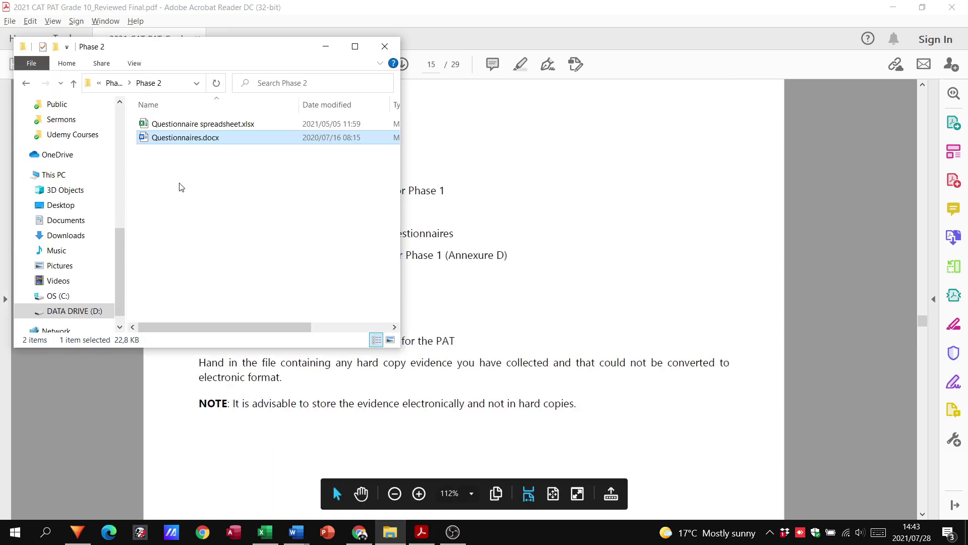
pyautogui.click(176, 147)
pyautogui.doubleClick(176, 141)
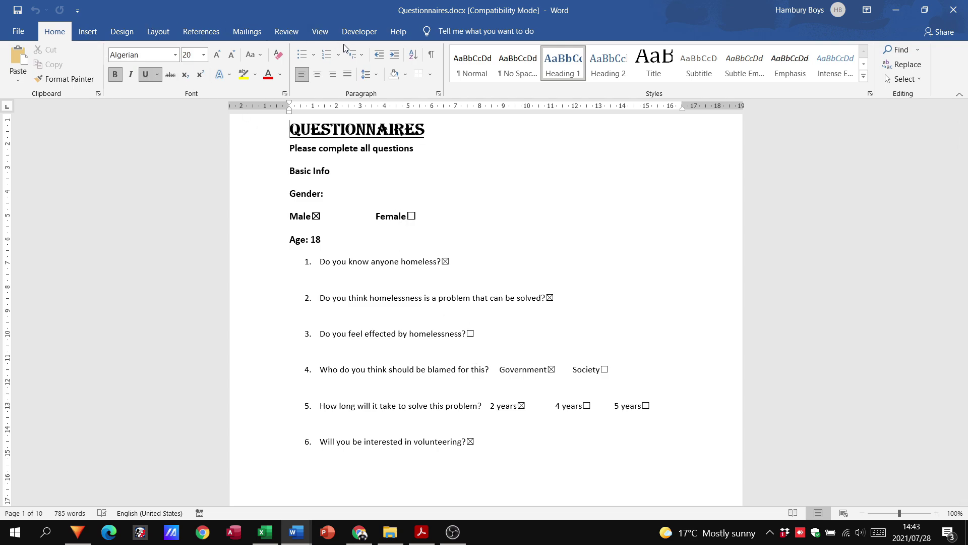
# Step: Tick the Female check box and untick Male in the questionnaire
pyautogui.click(364, 36)
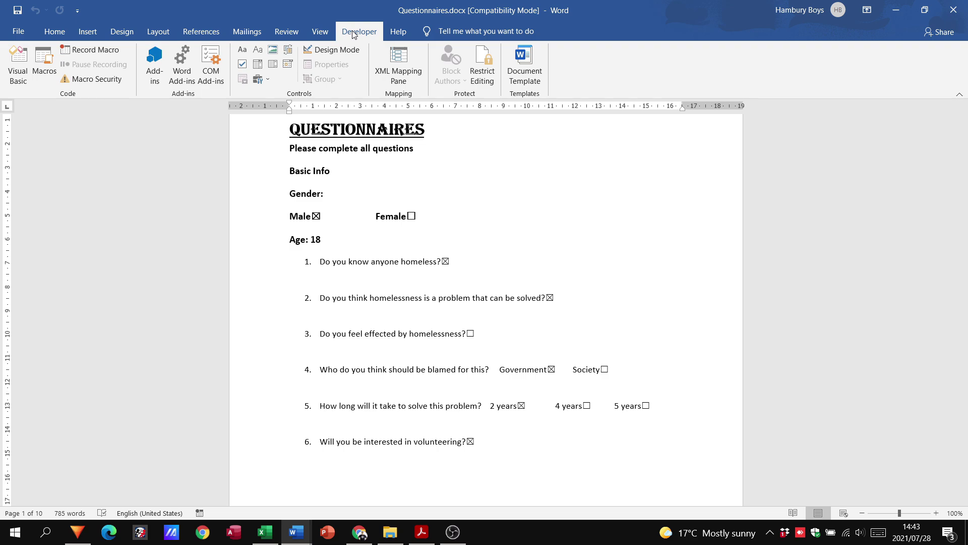
pyautogui.click(242, 64)
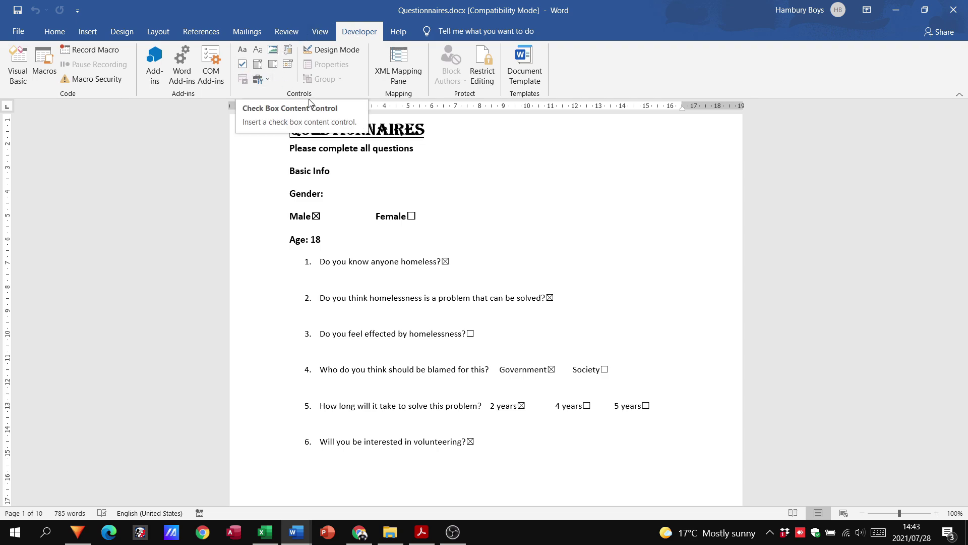
pyautogui.click(412, 215)
pyautogui.click(316, 216)
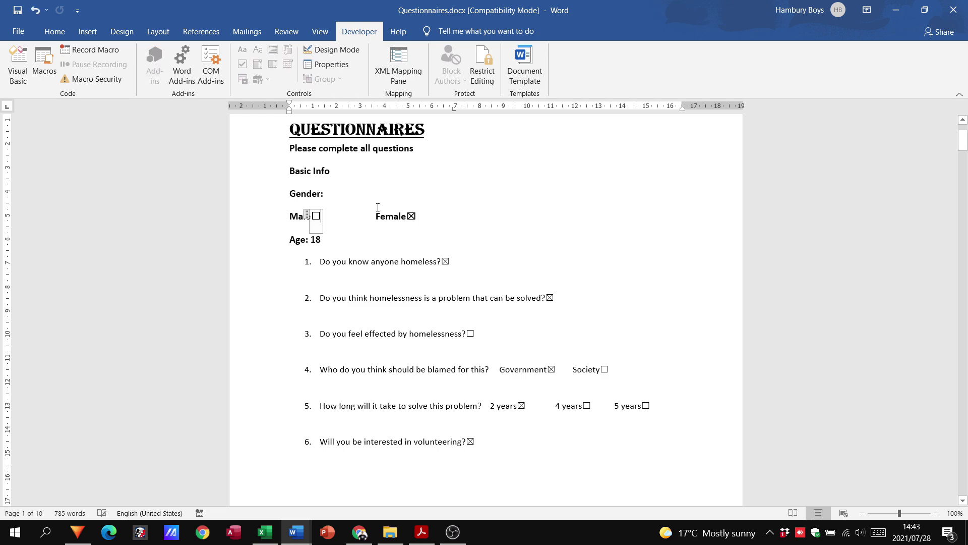
# Step: Close Word without saving and open Questionnaire spreadsheet.xlsx
pyautogui.click(957, 10)
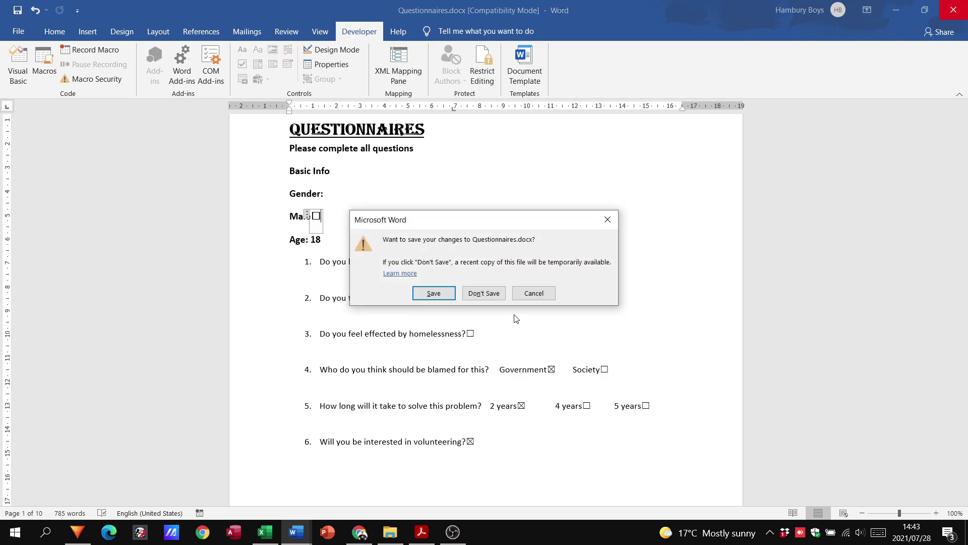
pyautogui.click(492, 294)
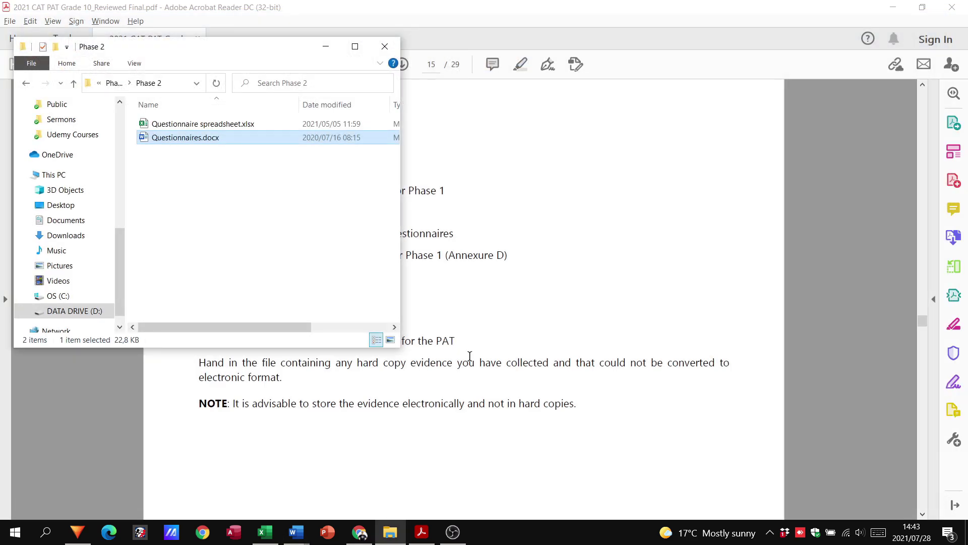
pyautogui.doubleClick(220, 126)
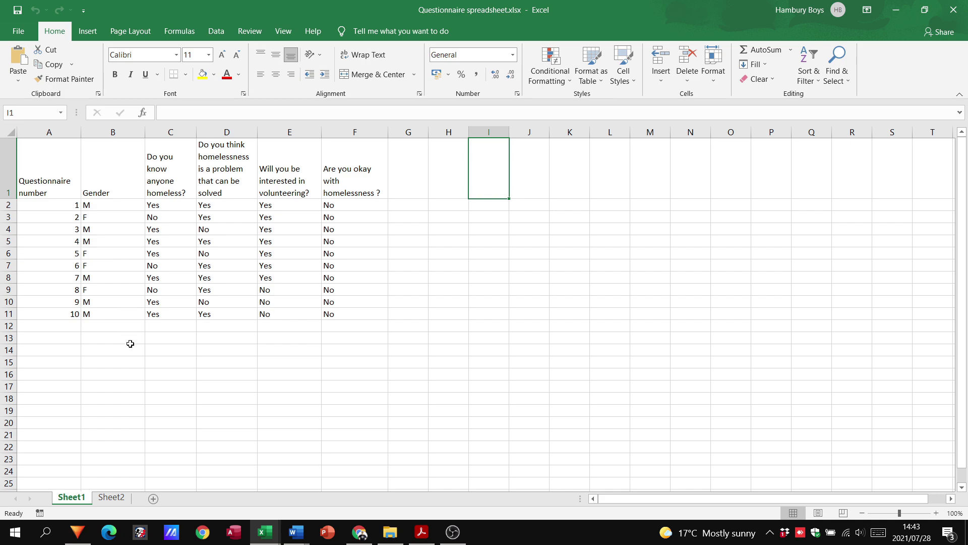
# Step: Go through the headings: Questionnaire number, Gender and the four homelessness questions
pyautogui.click(59, 166)
pyautogui.click(112, 167)
pyautogui.click(178, 169)
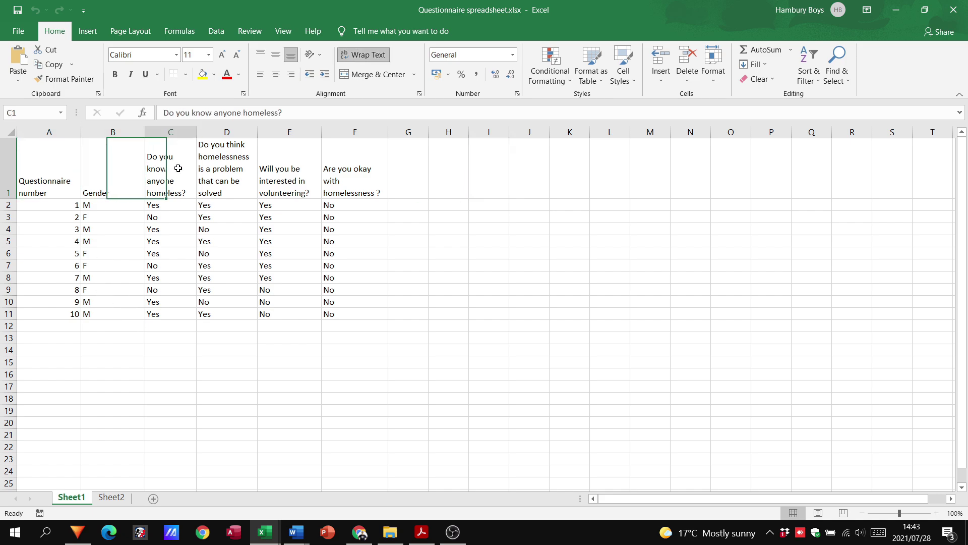
pyautogui.click(227, 162)
pyautogui.click(299, 157)
pyautogui.click(354, 155)
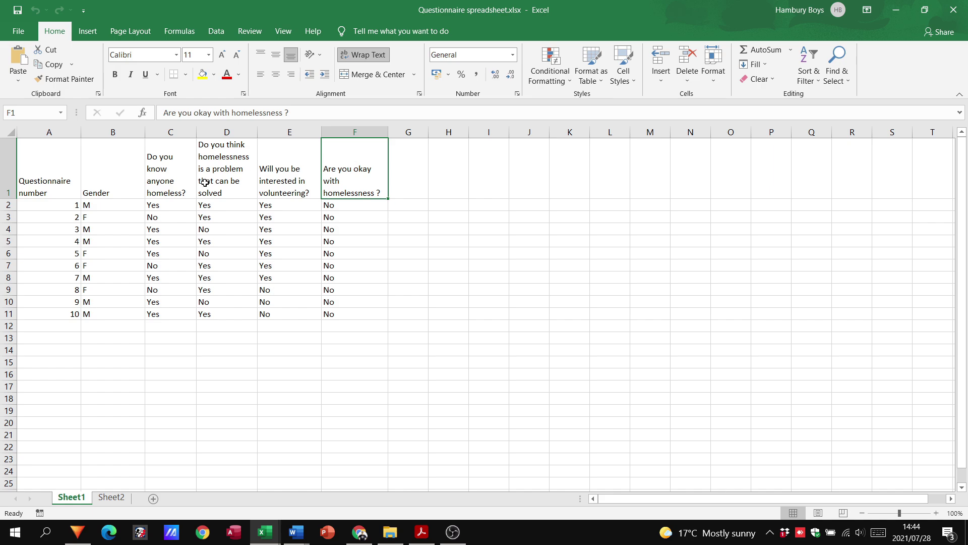
# Step: Select the questionnaire numbers 1–10, gender answers and the first two questions' answers
pyautogui.moveTo(55, 204); pyautogui.dragTo(52, 312)
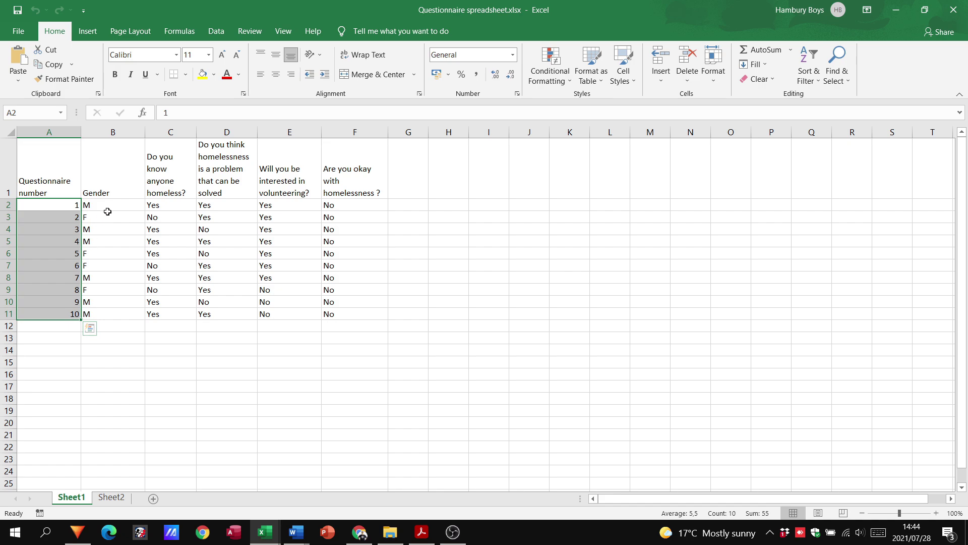
pyautogui.moveTo(108, 208); pyautogui.dragTo(111, 313)
pyautogui.moveTo(158, 202); pyautogui.dragTo(164, 313)
pyautogui.moveTo(229, 206); pyautogui.dragTo(241, 299)
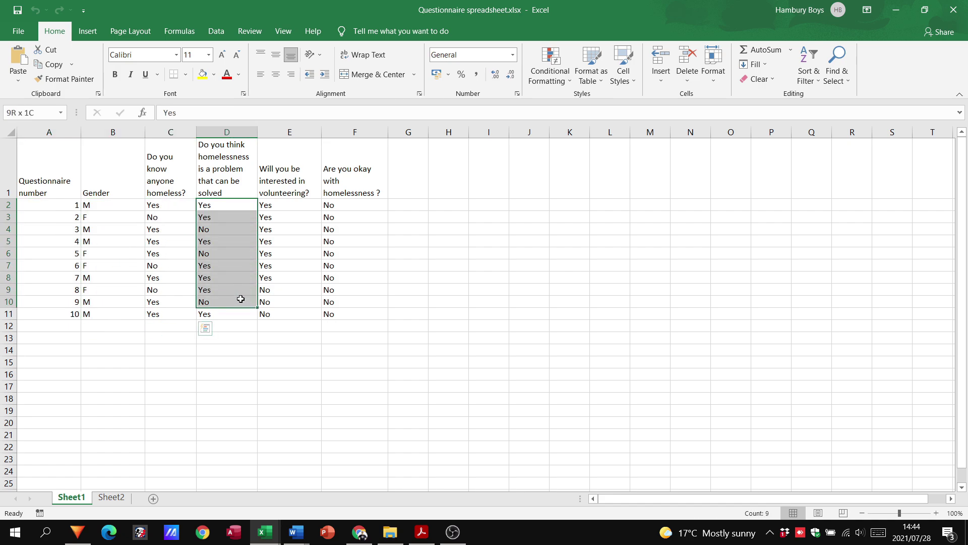
pyautogui.click(264, 231)
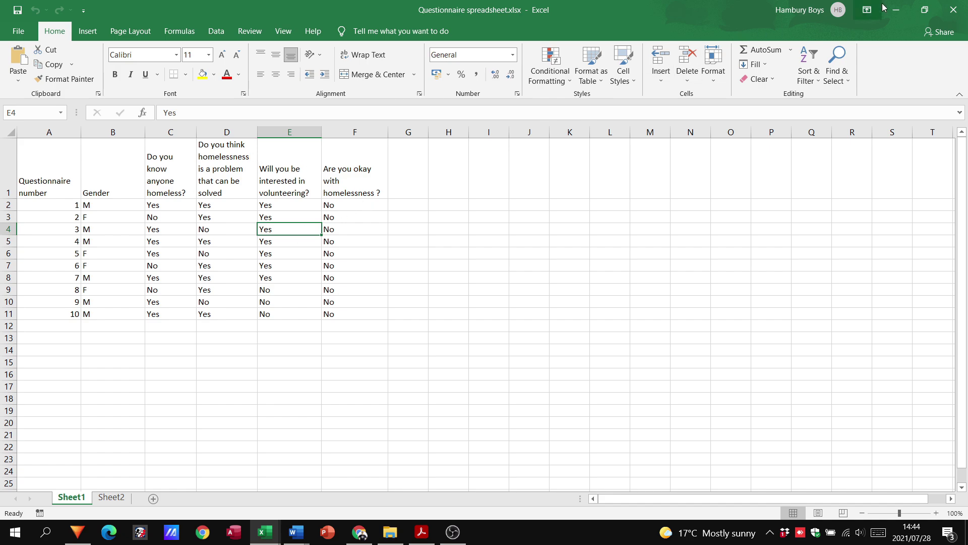
# Step: Switch to Questionnaire analysis.xlsx and view the two bar charts on its Graphs sheet
pyautogui.click(271, 535)
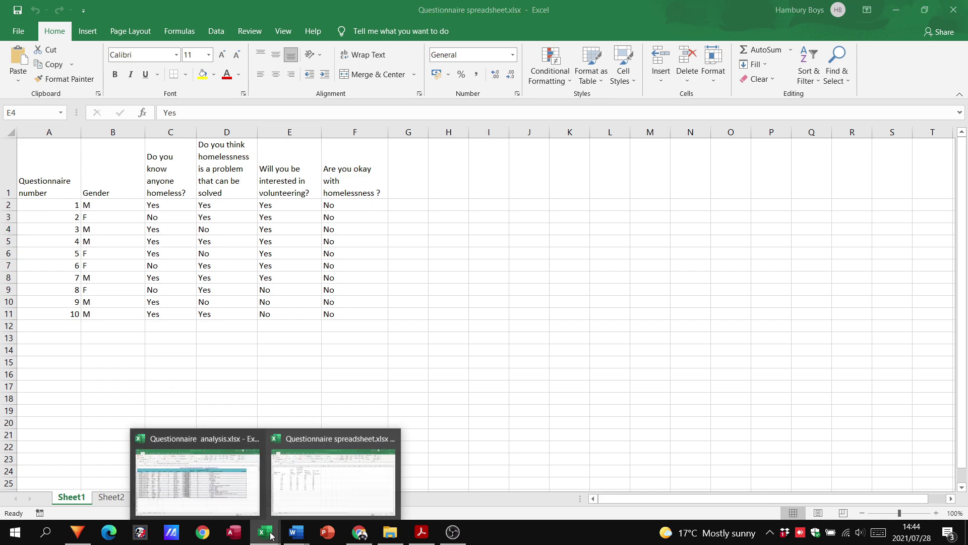
pyautogui.click(248, 493)
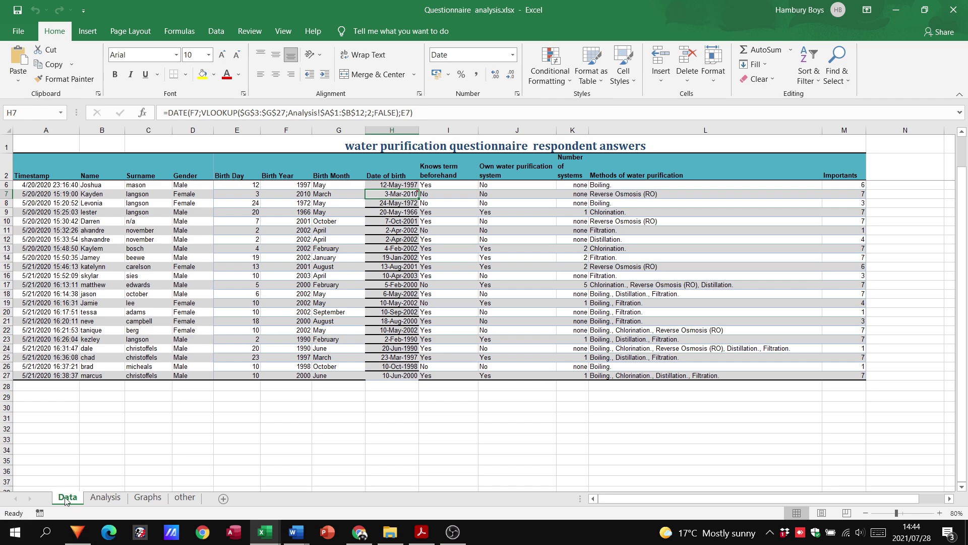
pyautogui.click(149, 497)
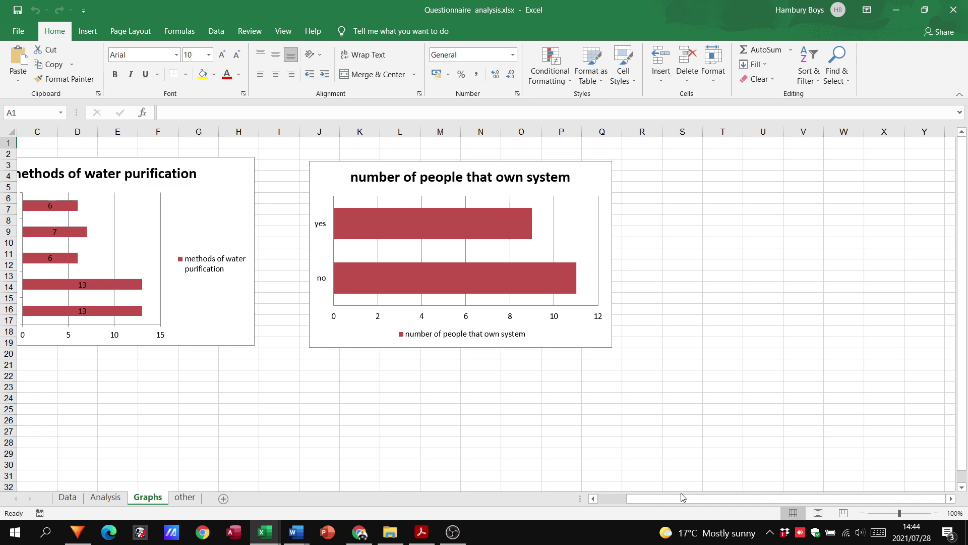
pyautogui.moveTo(680, 498); pyautogui.dragTo(648, 503)
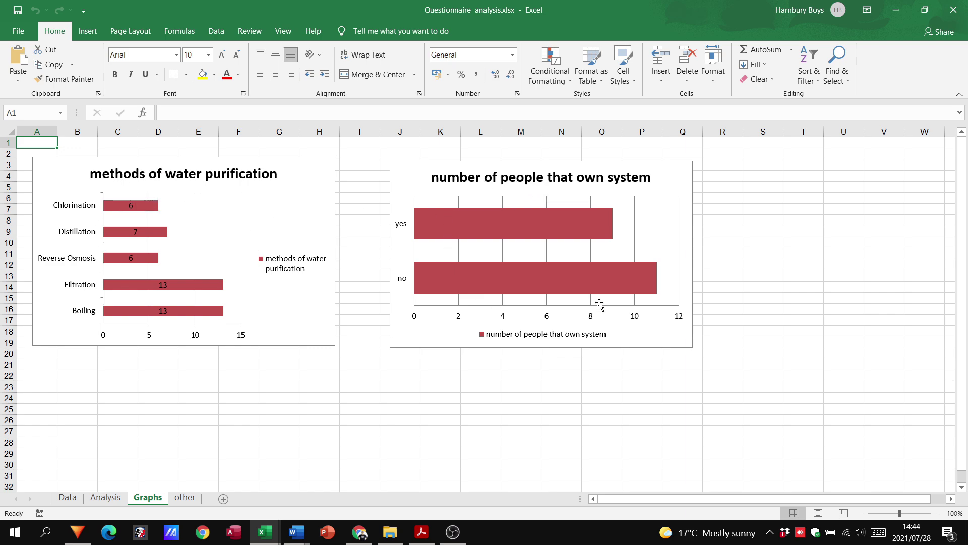
# Step: Open Phase 1 Working Document.docx from the Phase 3 folder in Word
pyautogui.moveTo(595, 231)
pyautogui.click(389, 531)
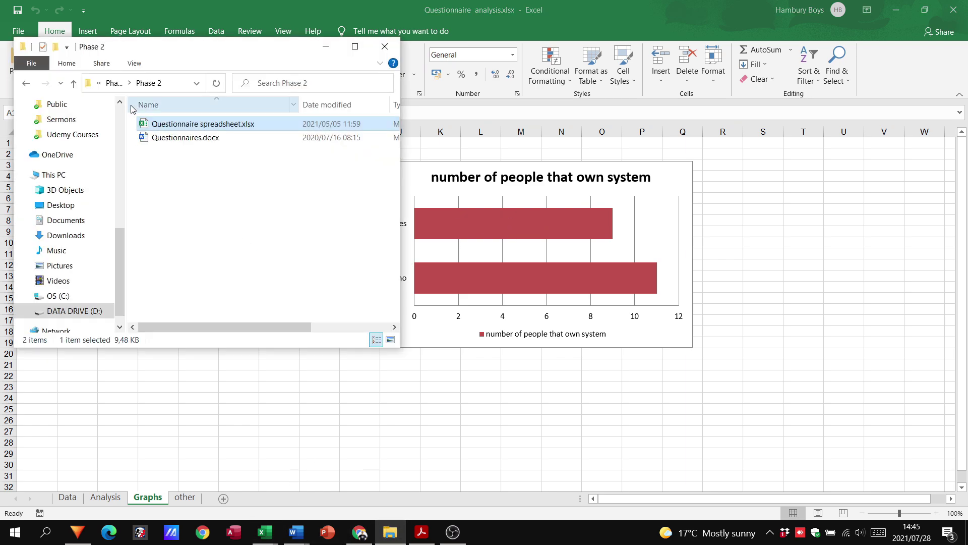
pyautogui.click(27, 84)
pyautogui.click(182, 153)
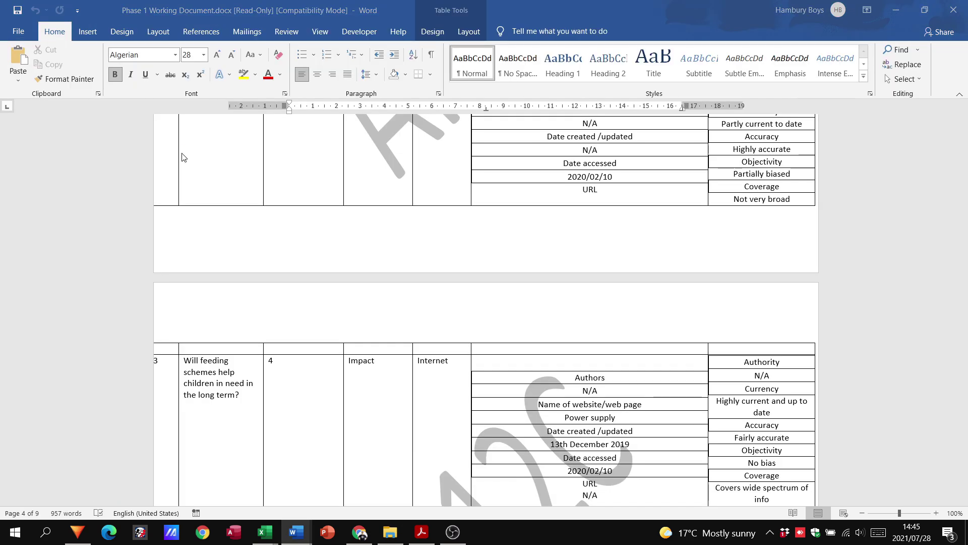
# Step: Scroll down past the focus question to the Table Questions and Source Tables page
pyautogui.scroll(-10, 496, 206)
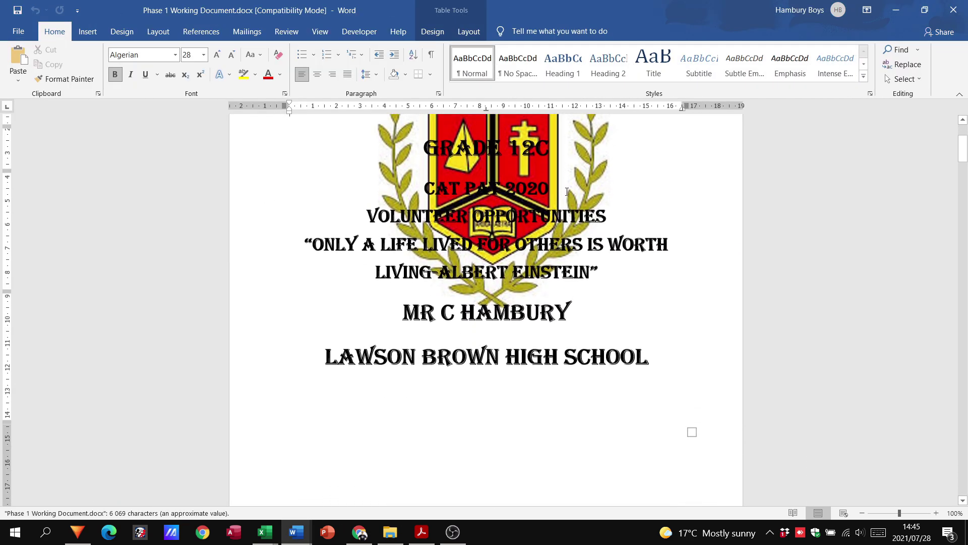
pyautogui.scroll(-5, 565, 179)
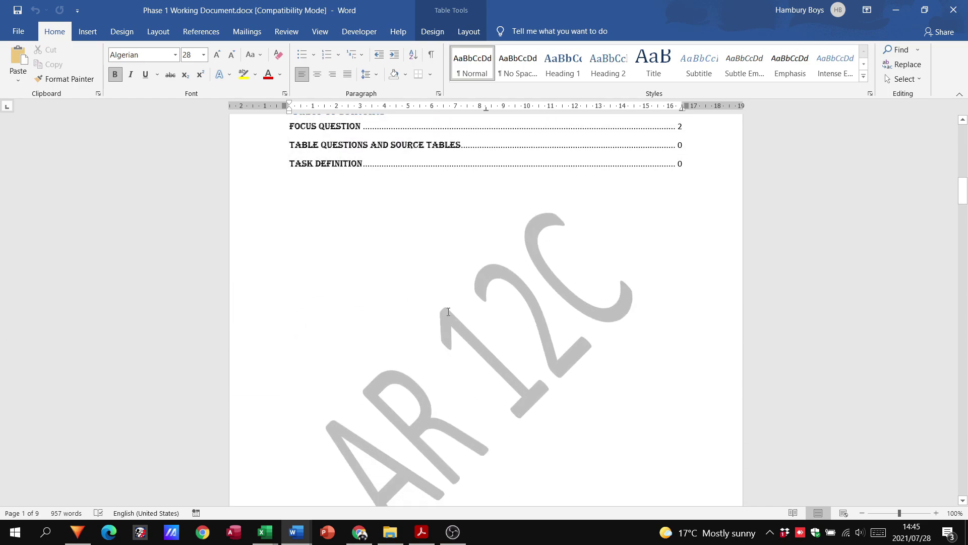
pyautogui.scroll(3, 395, 237)
pyautogui.scroll(-15, 464, 320)
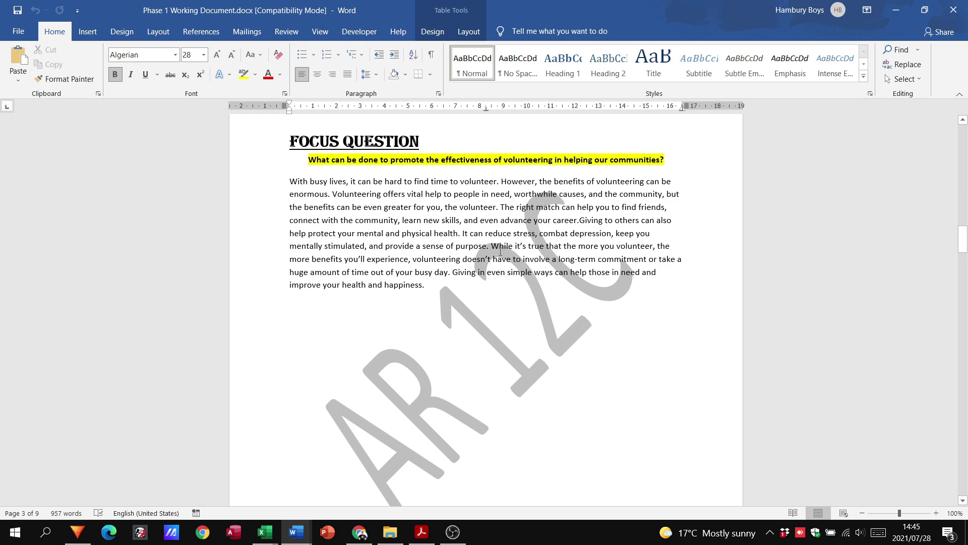
pyautogui.scroll(-10, 512, 243)
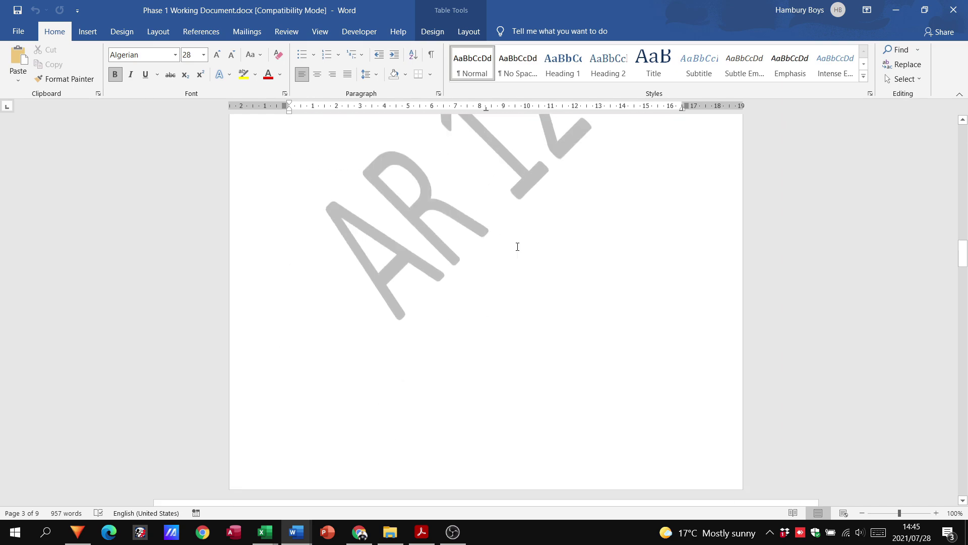
pyautogui.scroll(-4, 518, 251)
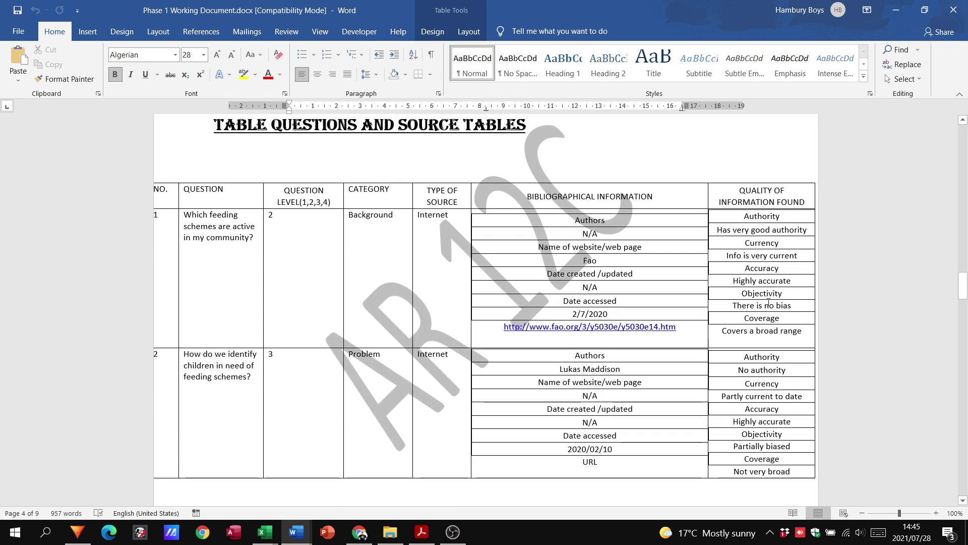
# Step: Highlight the QUESTION LEVEL and CATEGORY cells for questions 1 and 2, and the TYPE OF SOURCE column
pyautogui.scroll(-2, 691, 281)
pyautogui.scroll(2, 618, 263)
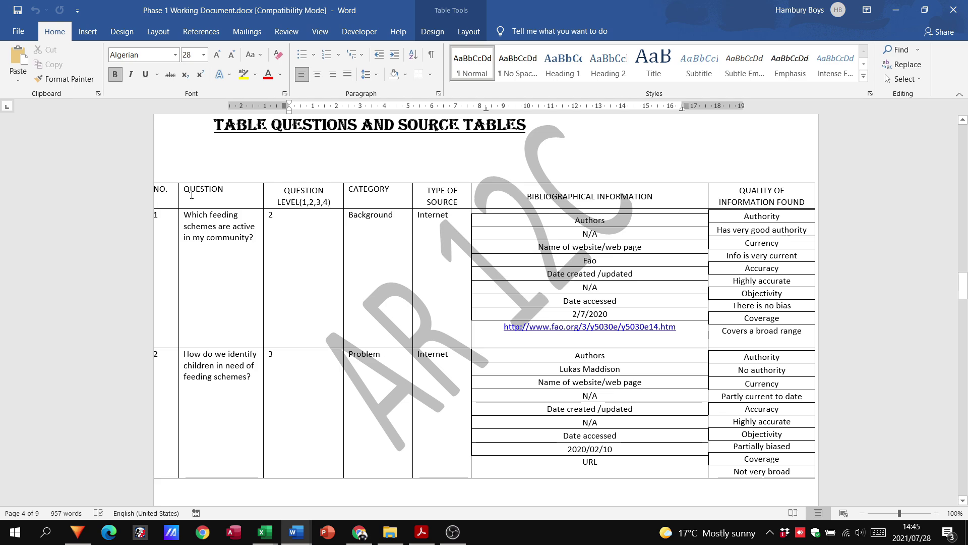
pyautogui.moveTo(282, 189); pyautogui.dragTo(384, 250)
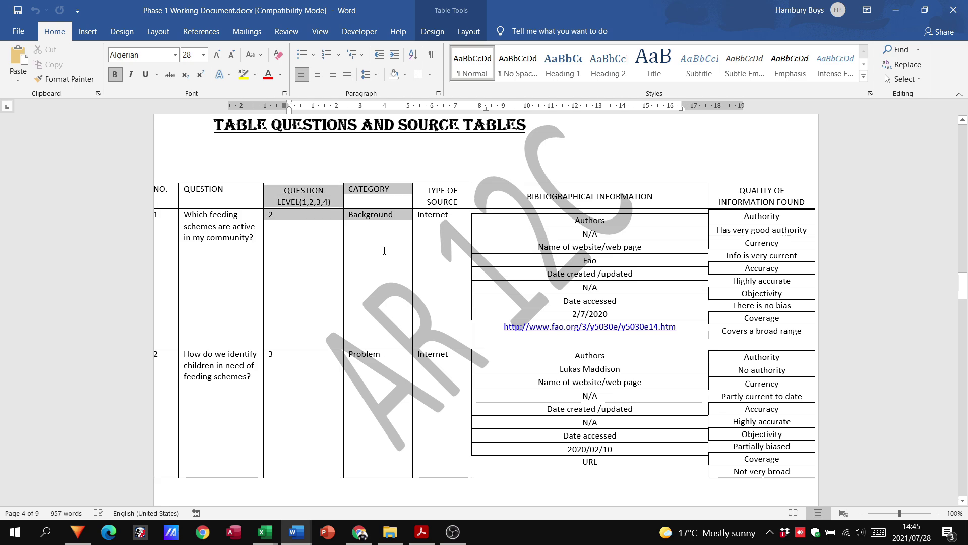
pyautogui.moveTo(379, 313); pyautogui.dragTo(378, 356)
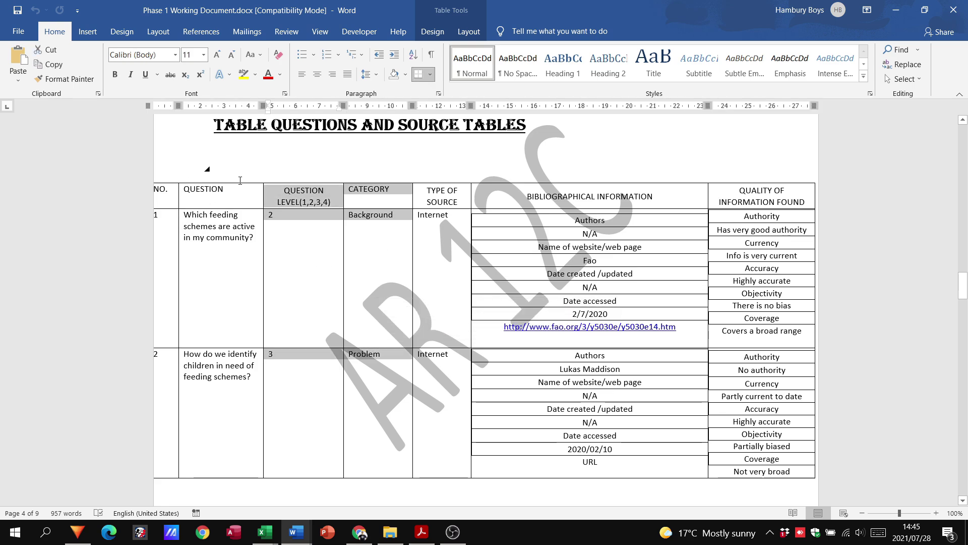
pyautogui.click(222, 188)
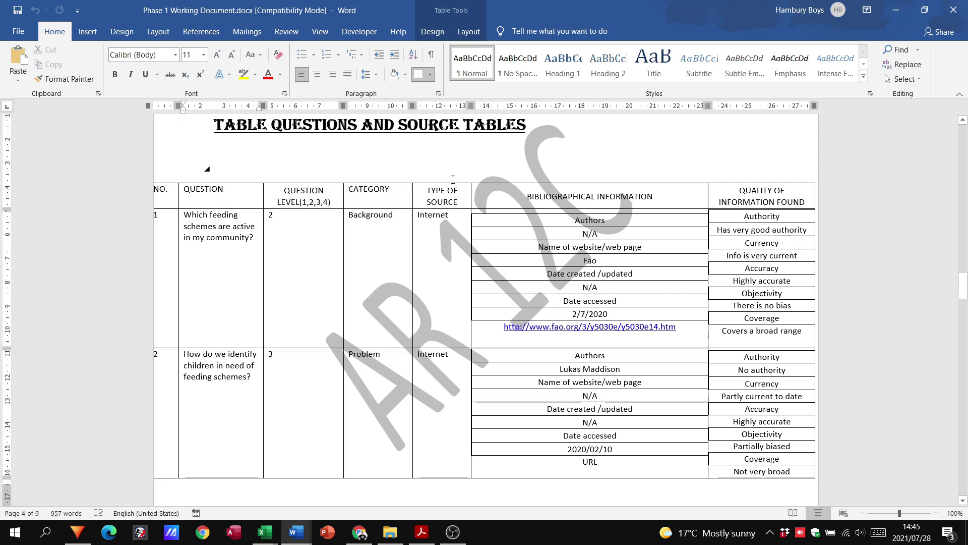
pyautogui.click(443, 195)
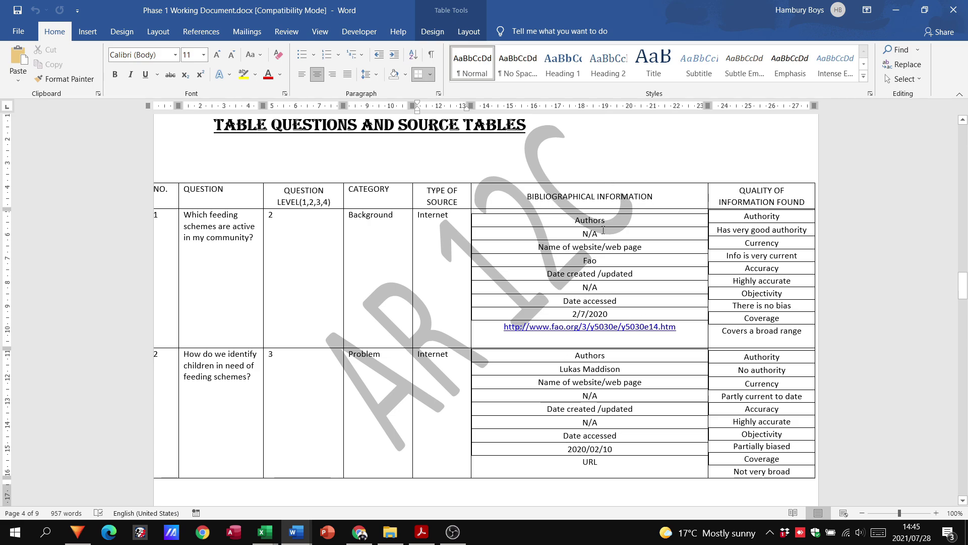
# Step: Scroll through the remaining source tables for each question
pyautogui.scroll(-10, 549, 275)
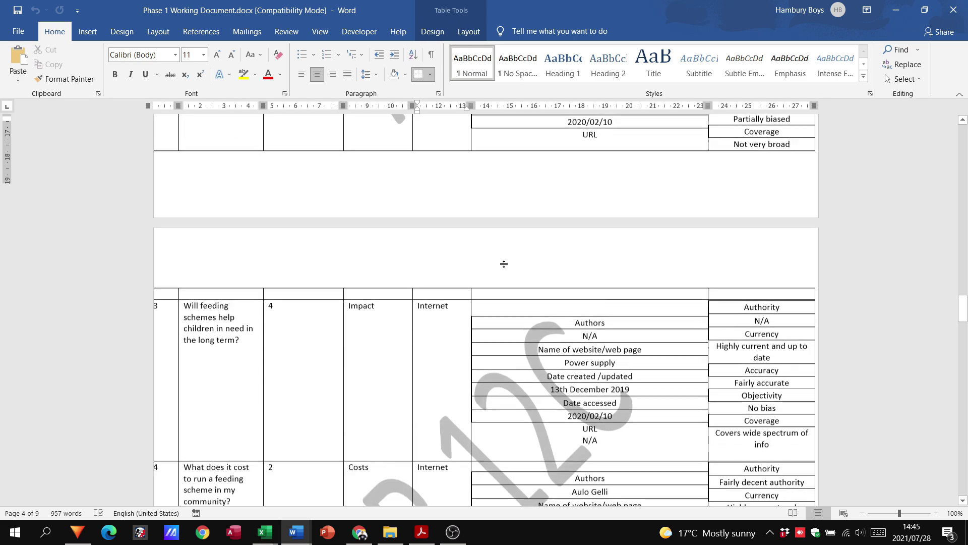
pyautogui.scroll(-15, 500, 265)
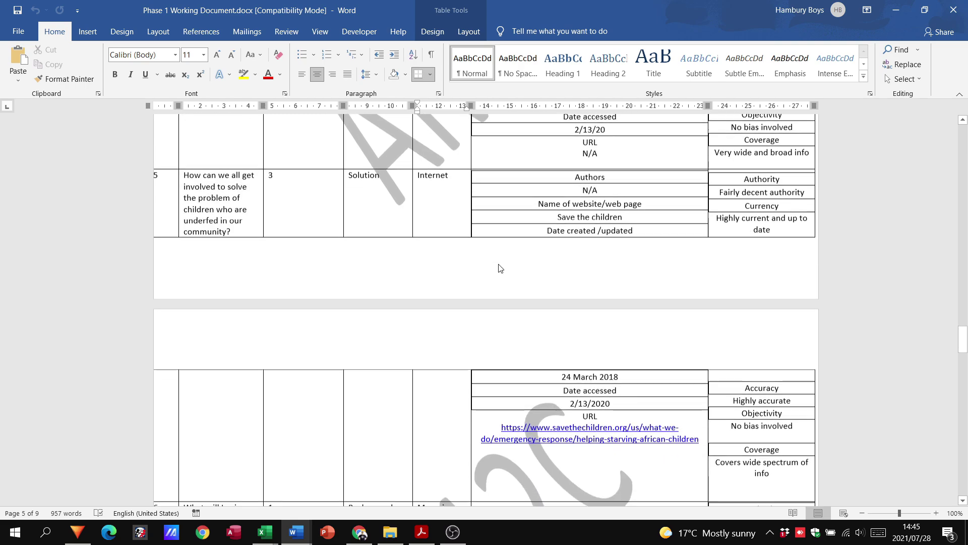
pyautogui.scroll(-15, 499, 265)
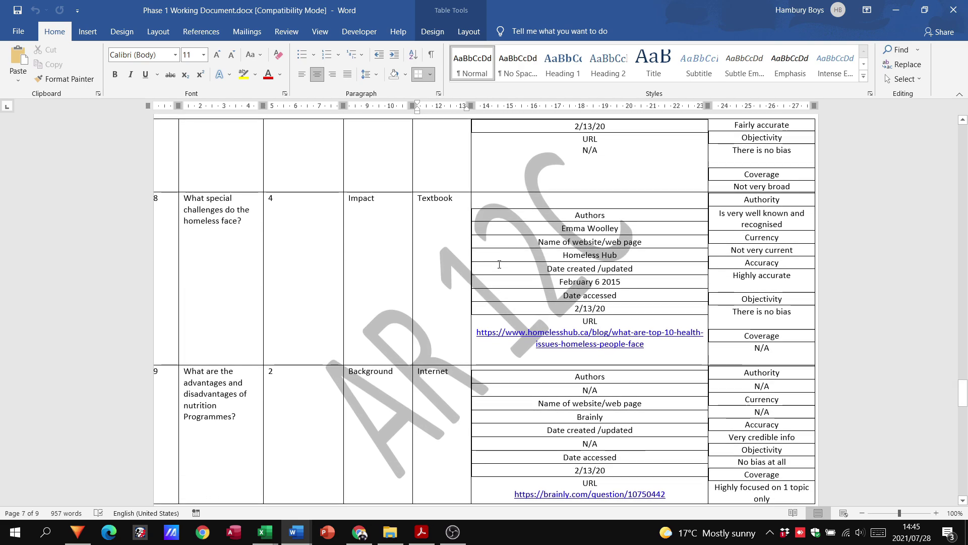
pyautogui.scroll(-15, 499, 265)
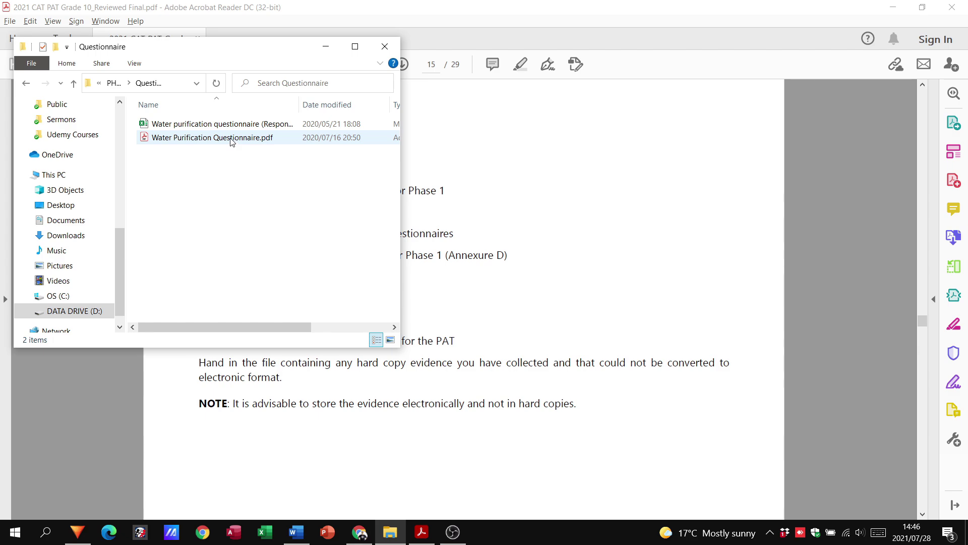
# Step: Open Water Purification Questionnaire.pdf and scroll through its three form pages
pyautogui.click(178, 140)
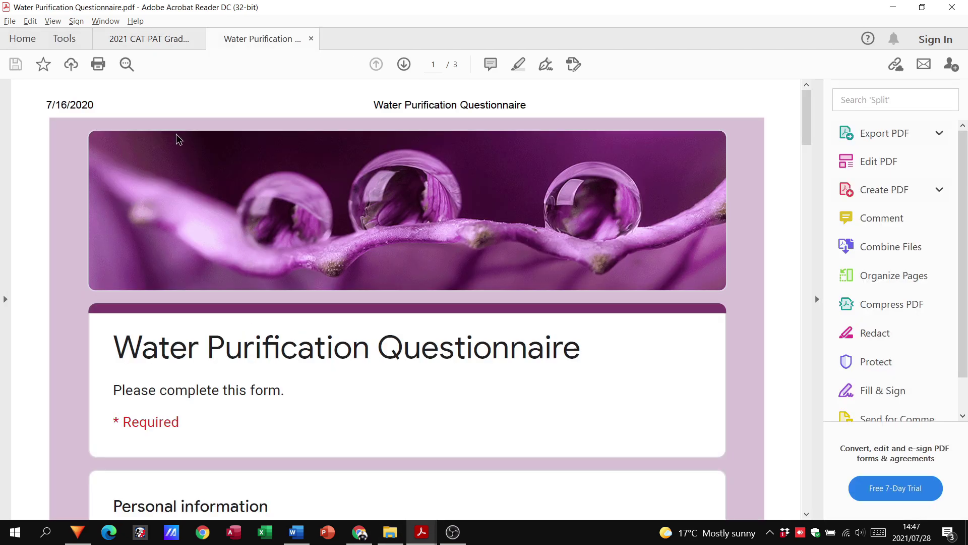
pyautogui.scroll(-5, 805, 132)
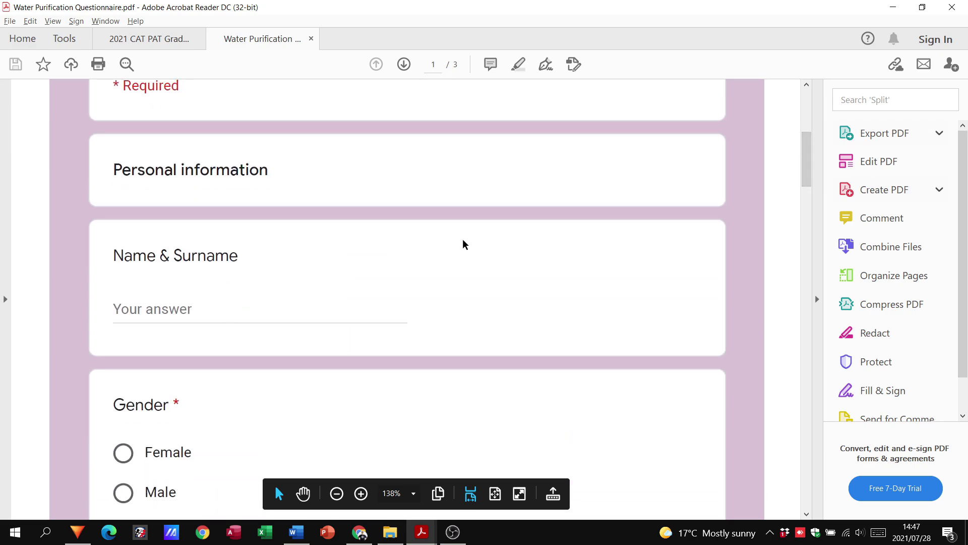
pyautogui.moveTo(812, 148); pyautogui.dragTo(807, 472)
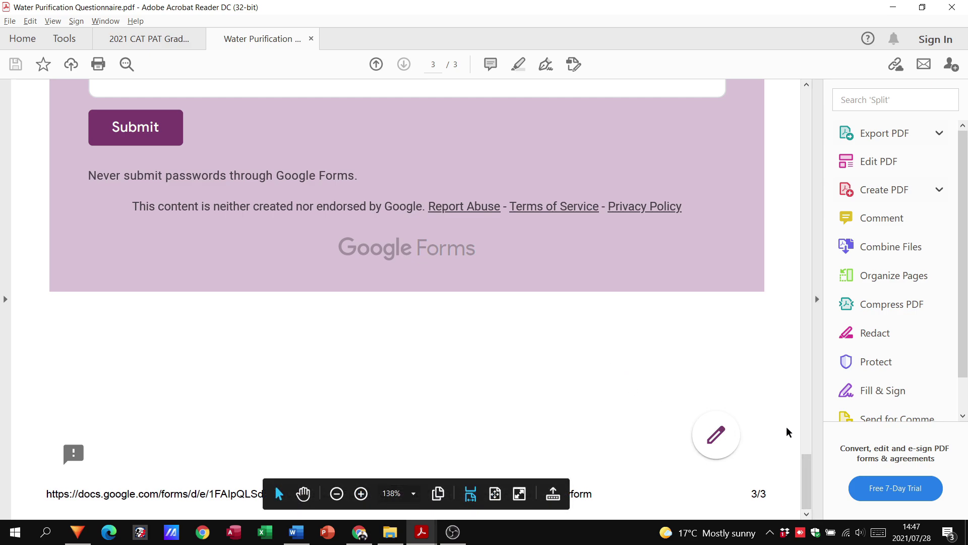
pyautogui.click(809, 466)
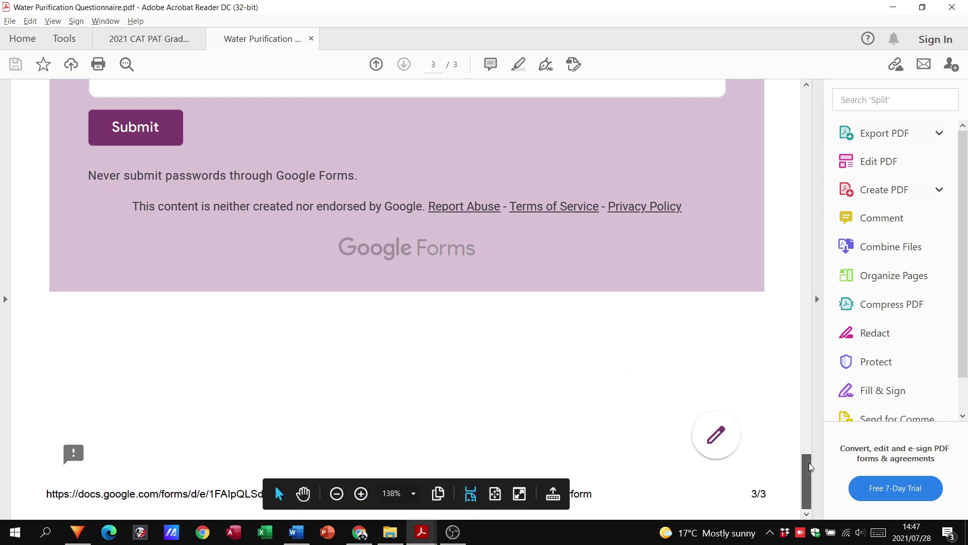
pyautogui.moveTo(811, 466); pyautogui.dragTo(855, 66)
# Step: Minimize Acrobat, review Questionnaire.docx's biographical and digital citizenship questions, then select the responses workbook
pyautogui.click(907, 9)
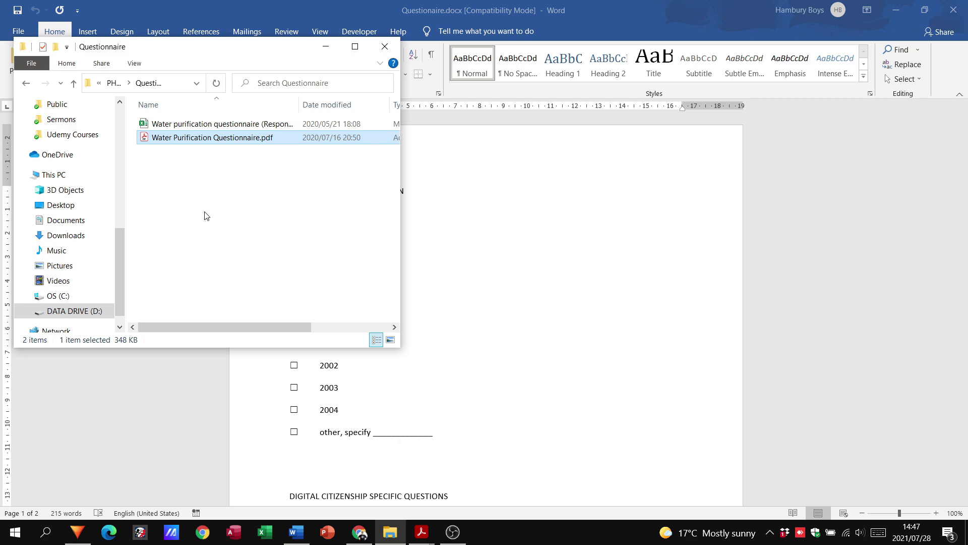
pyautogui.click(607, 258)
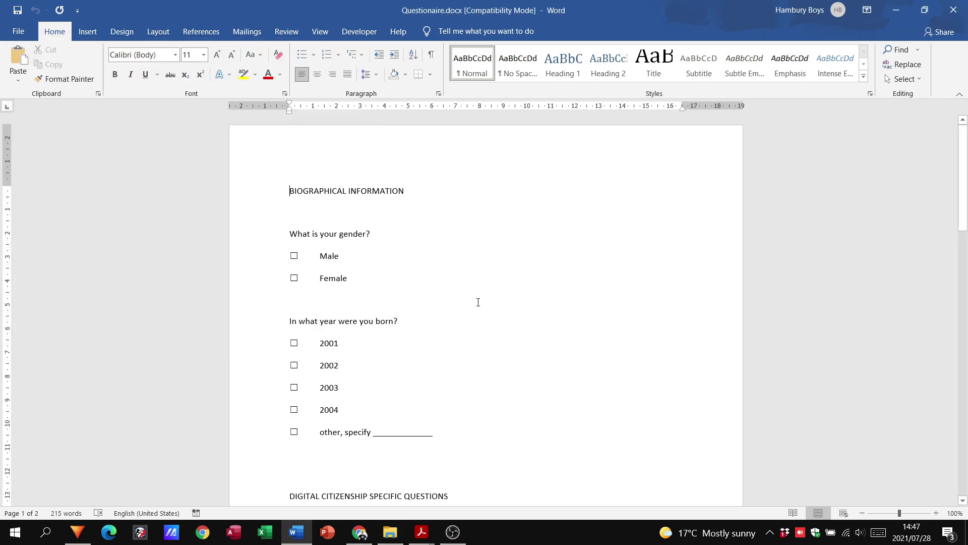
pyautogui.scroll(-7, 478, 302)
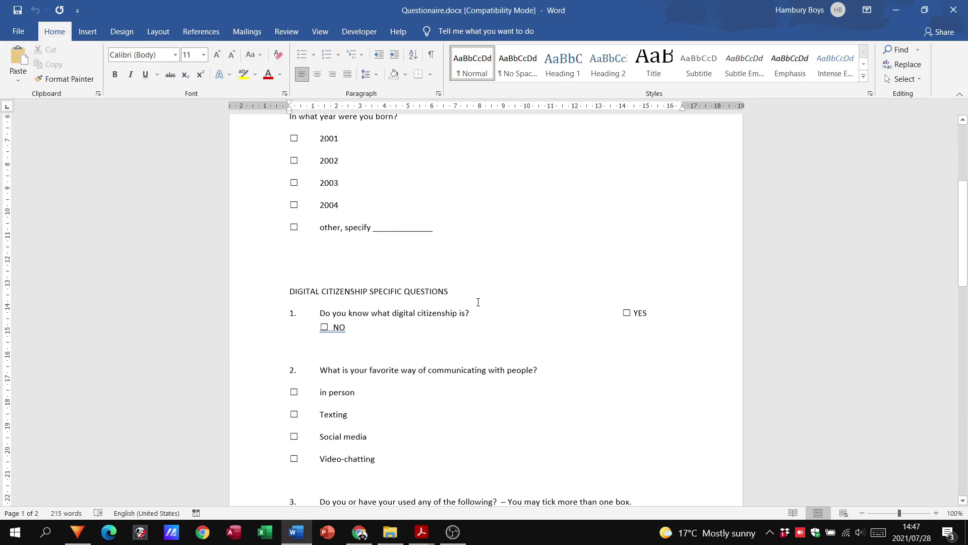
pyautogui.scroll(-3, 478, 302)
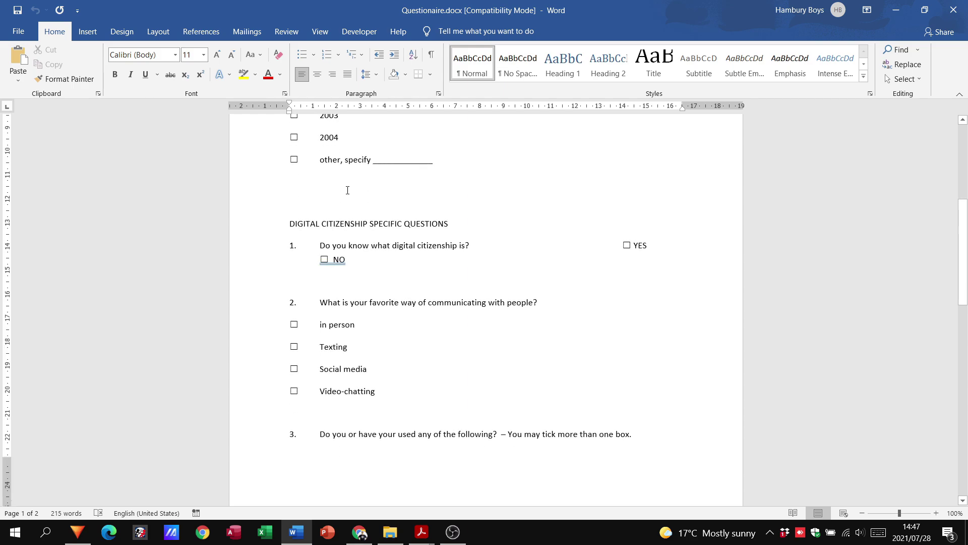
pyautogui.click(294, 159)
pyautogui.scroll(-11, 580, 275)
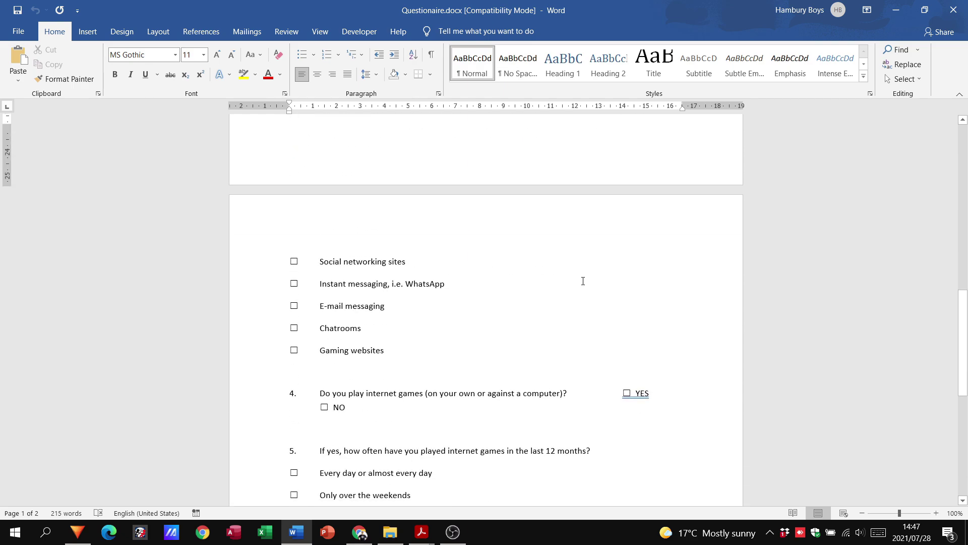
pyautogui.scroll(17, 500, 222)
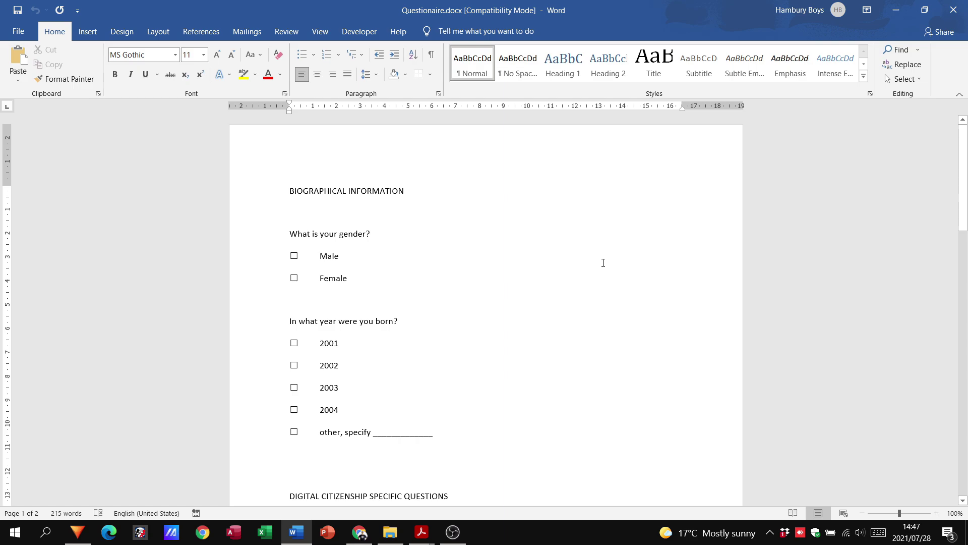
pyautogui.hotkey('alt', 'Tab')
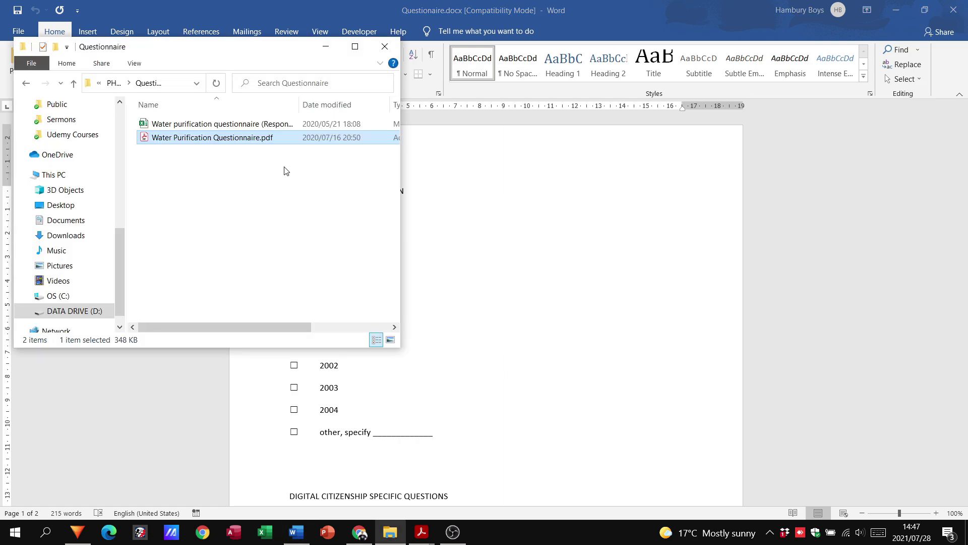
pyautogui.click(246, 126)
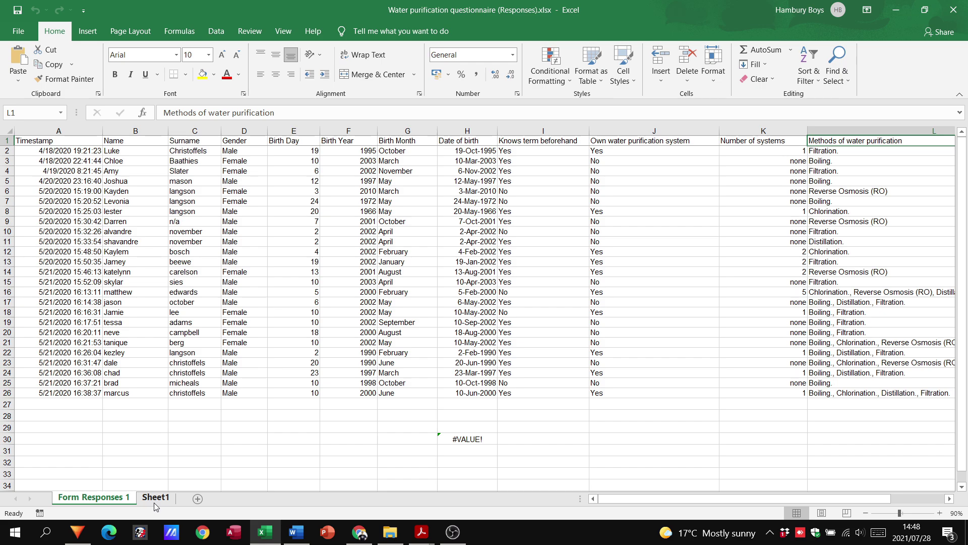
# Step: Show Sheet1's vlookup table mapping January–December to the numbers 1–12
pyautogui.click(155, 500)
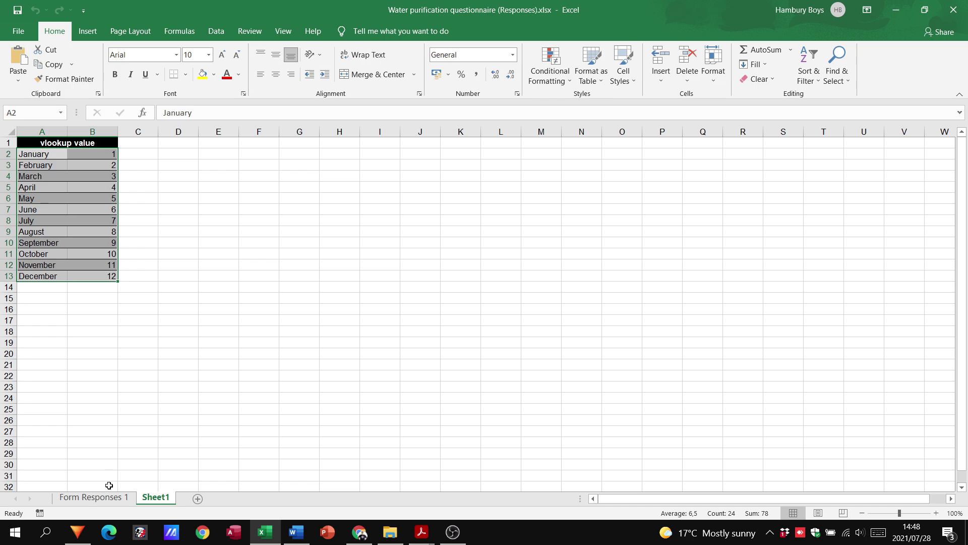
# Step: Close the responses workbook and go back up to the PHASE 2 folder
pyautogui.click(961, 9)
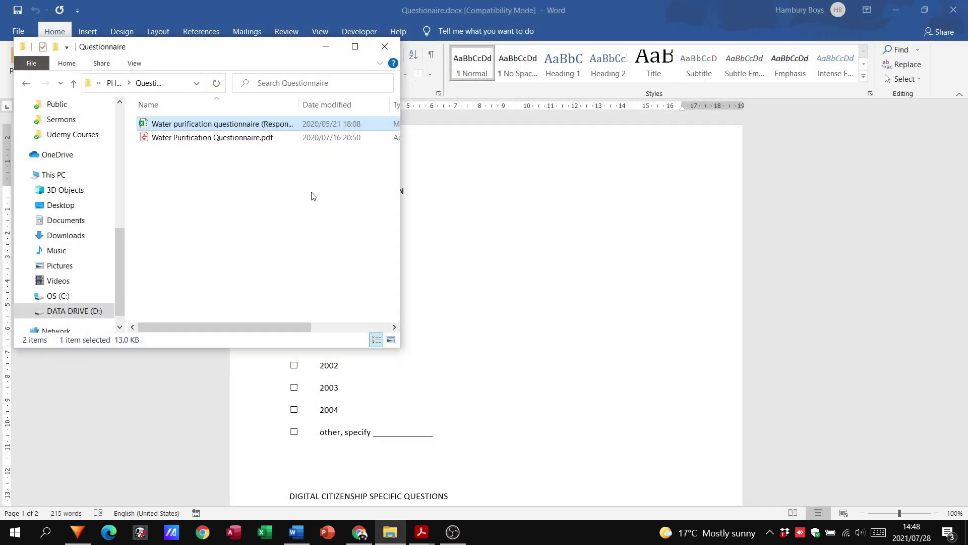
pyautogui.click(28, 83)
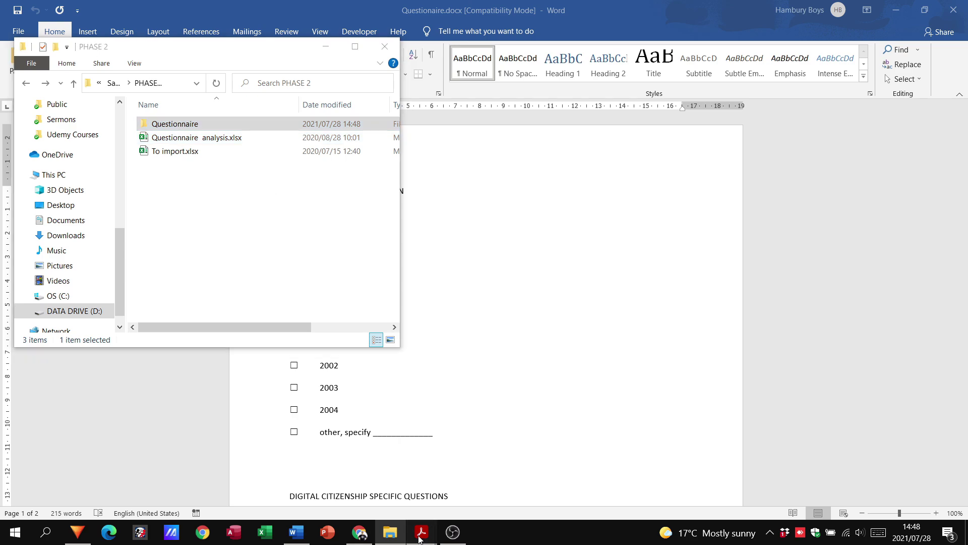
# Step: Bring the CAT PAT PDF forward, jump to page 29, then move back up to the Phase 2 Assessment Tool
pyautogui.moveTo(422, 533)
pyautogui.click(386, 489)
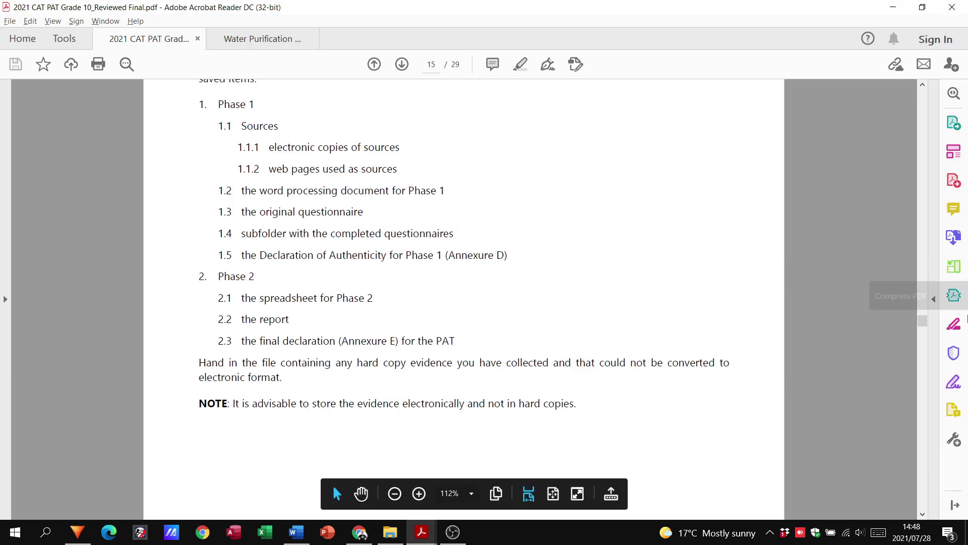
pyautogui.press('End')
pyautogui.scroll(10, 780, 433)
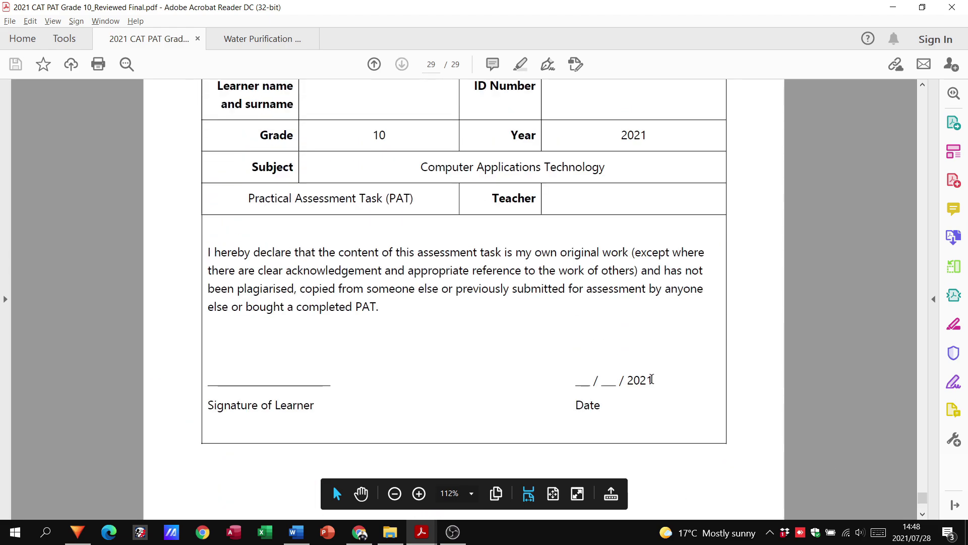
pyautogui.scroll(20, 652, 379)
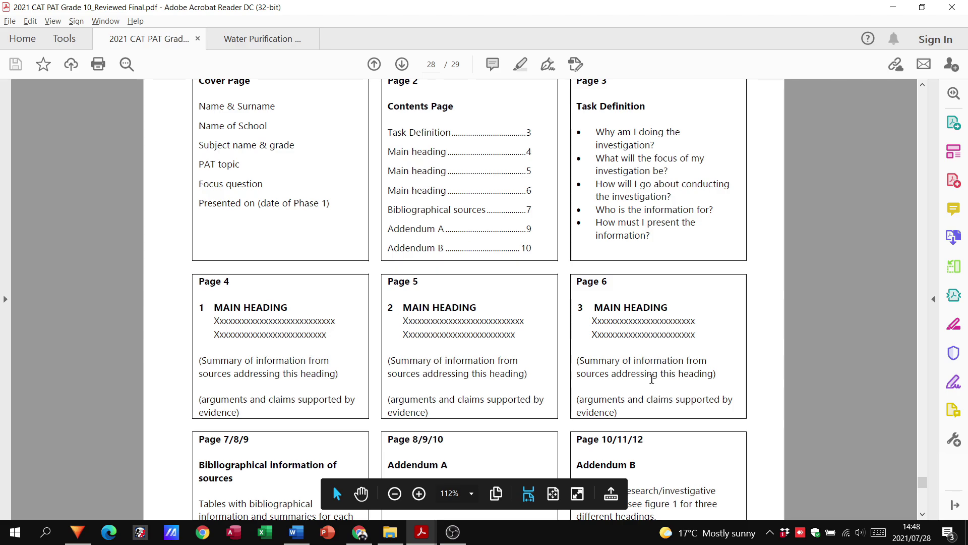
pyautogui.scroll(5, 651, 379)
pyautogui.moveTo(925, 476); pyautogui.dragTo(922, 388)
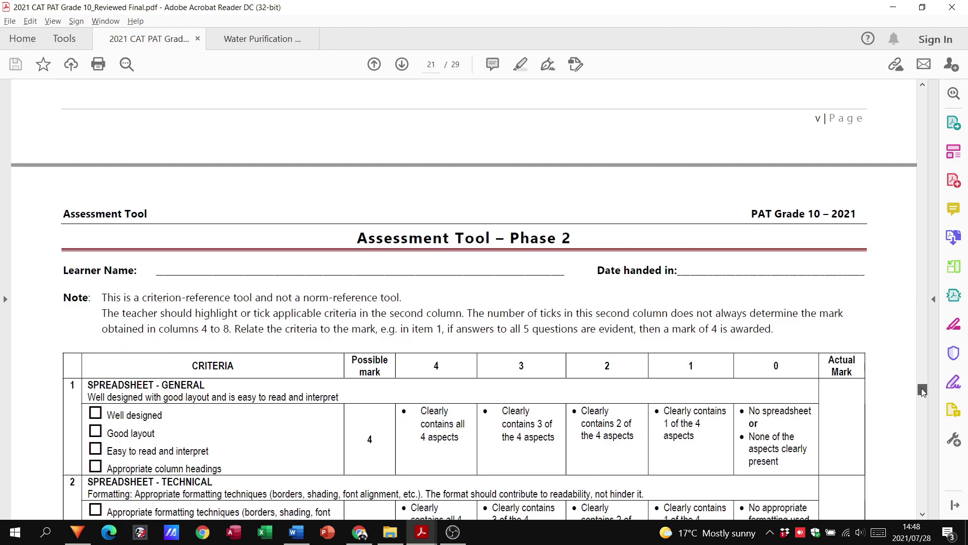
# Step: Scroll through the Phase 2 rubric to page 22's spreadsheet graph and complexity criteria
pyautogui.scroll(-4, 454, 288)
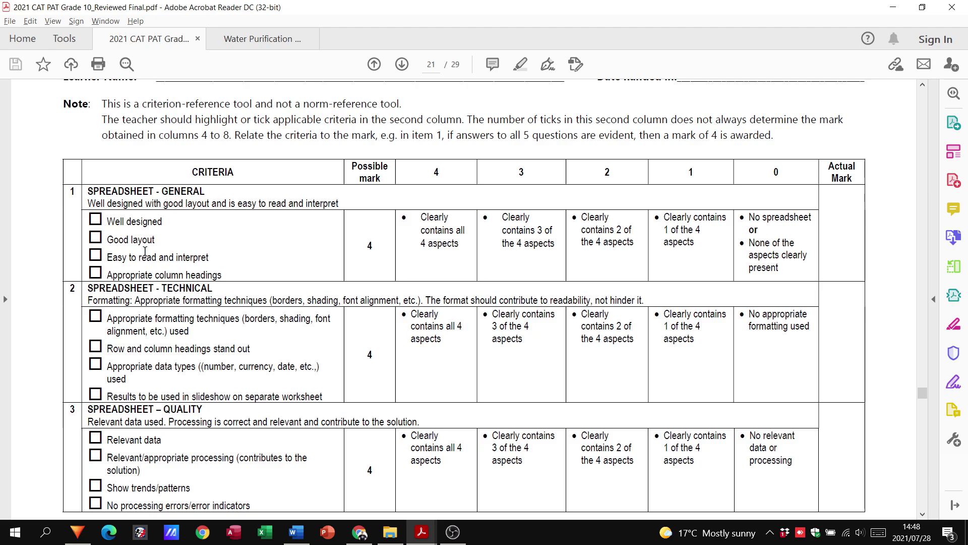
pyautogui.scroll(-2, 217, 241)
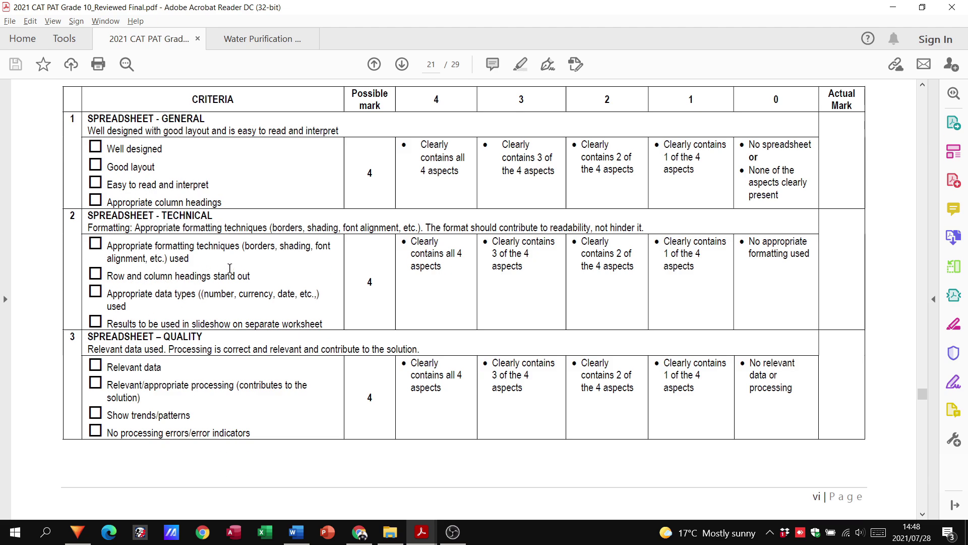
pyautogui.scroll(-4, 276, 270)
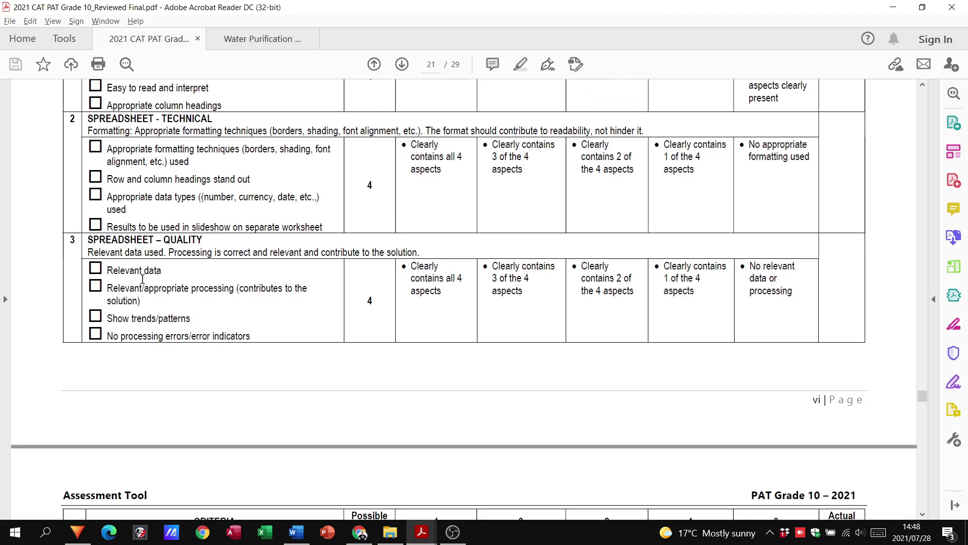
pyautogui.scroll(-10, 241, 285)
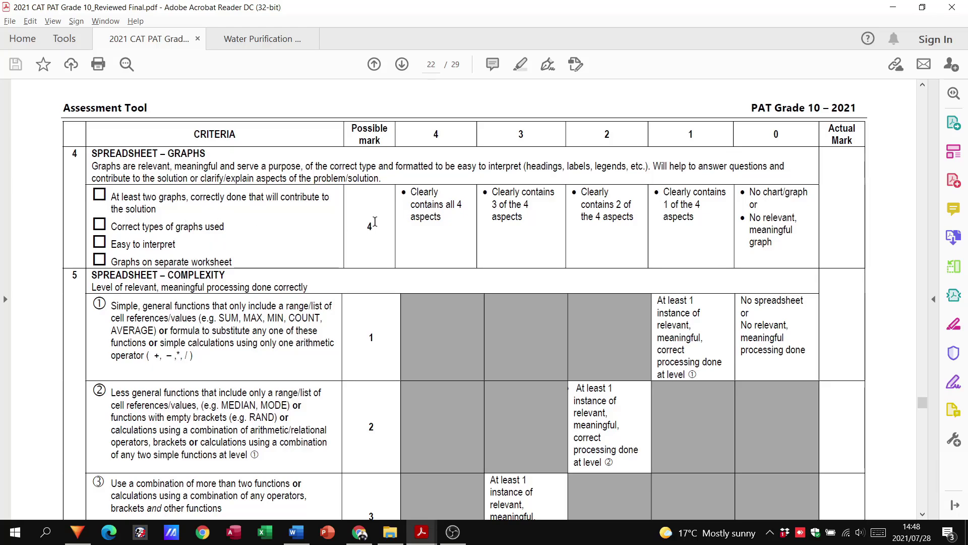
pyautogui.scroll(-4, 394, 240)
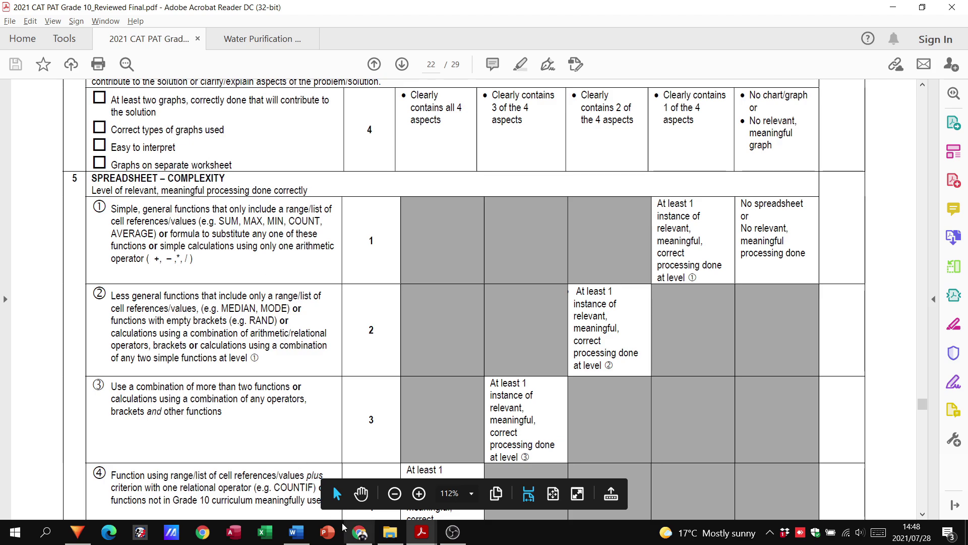
pyautogui.click(267, 535)
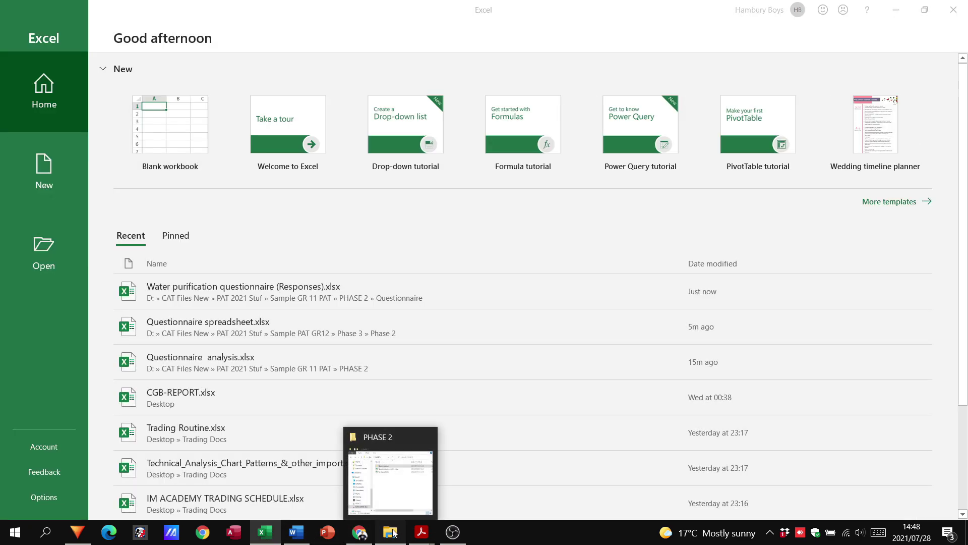
pyautogui.click(390, 532)
pyautogui.click(206, 142)
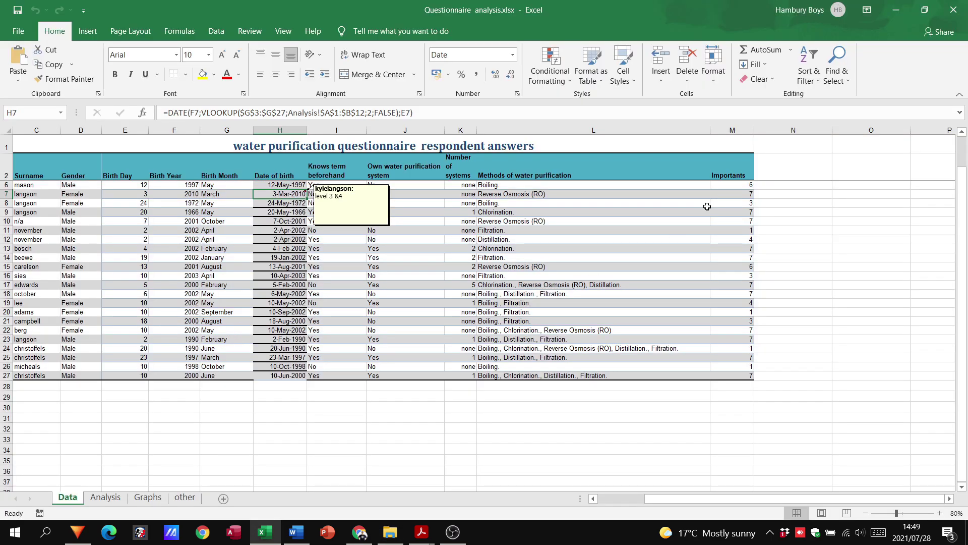
pyautogui.click(738, 192)
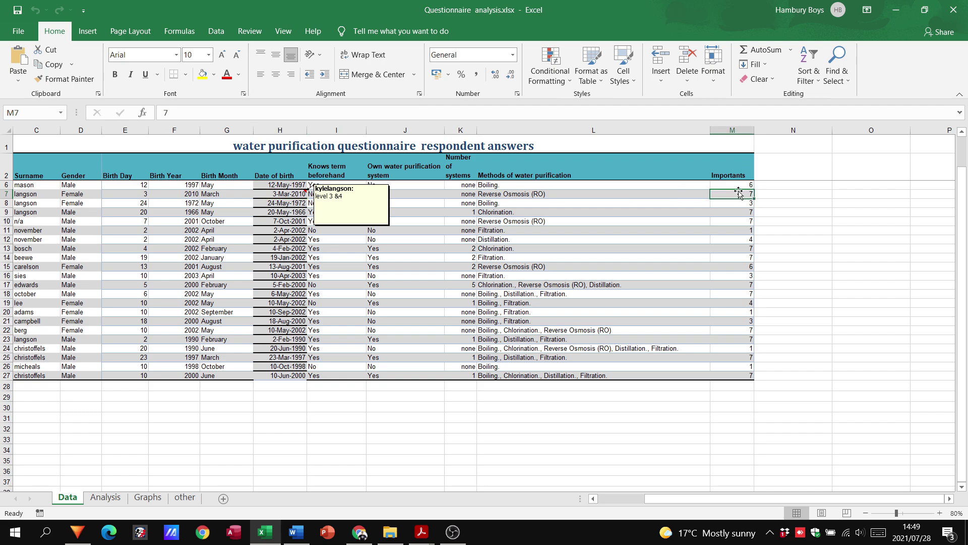
pyautogui.scroll(-2, 328, 471)
pyautogui.scroll(3, 328, 472)
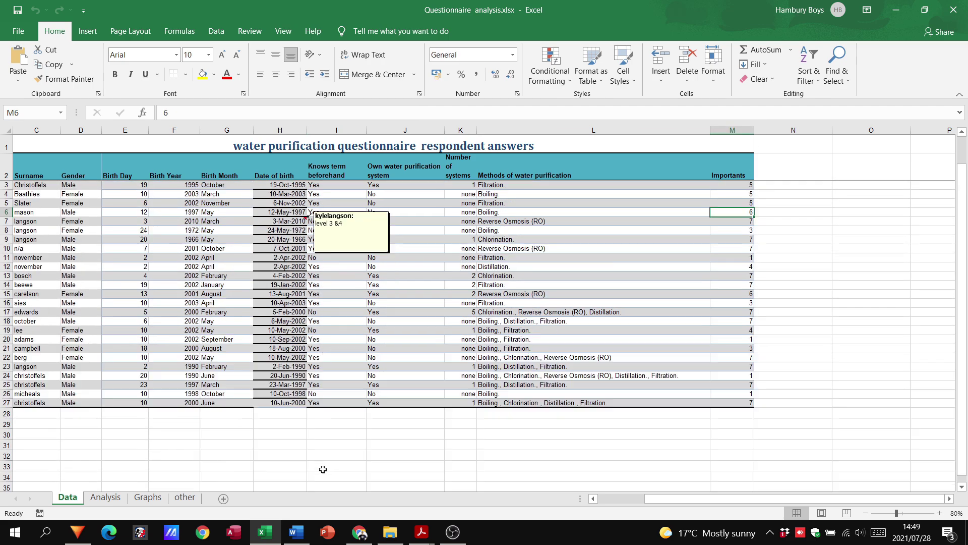
pyautogui.click(411, 401)
pyautogui.click(361, 379)
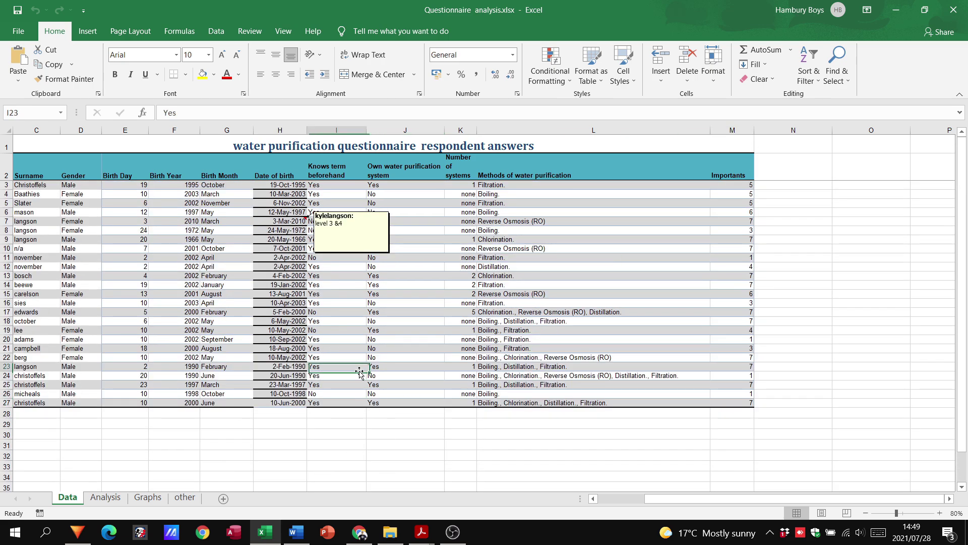
pyautogui.click(424, 348)
pyautogui.click(483, 339)
pyautogui.click(72, 277)
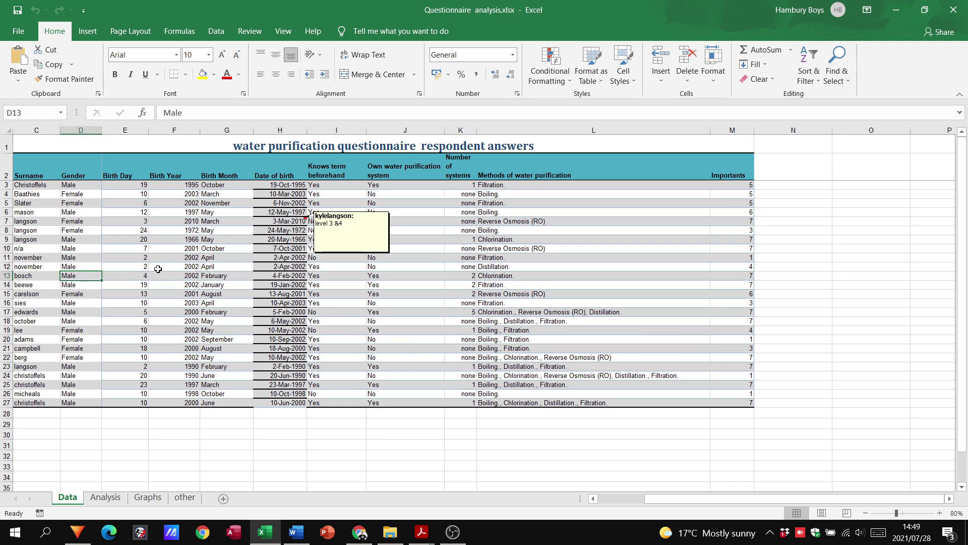
pyautogui.click(174, 267)
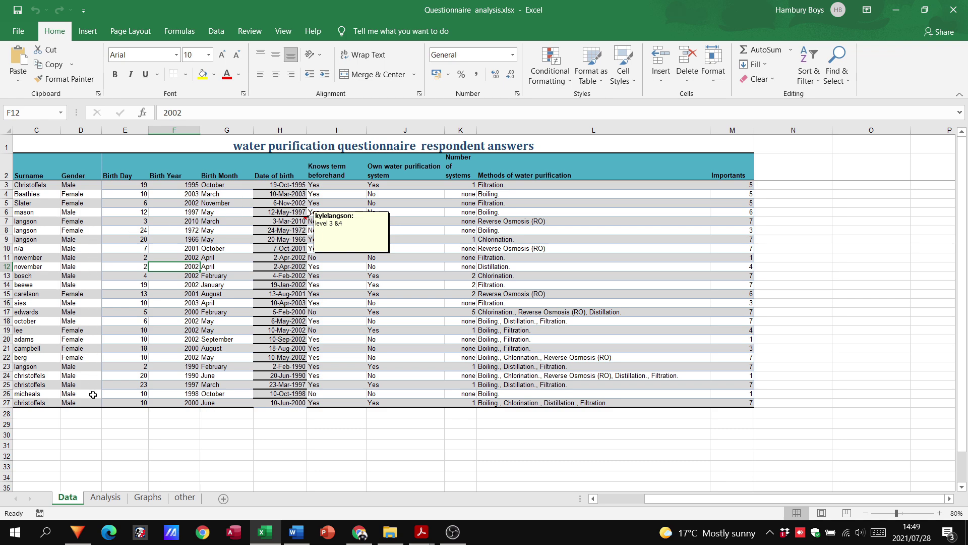
pyautogui.click(78, 422)
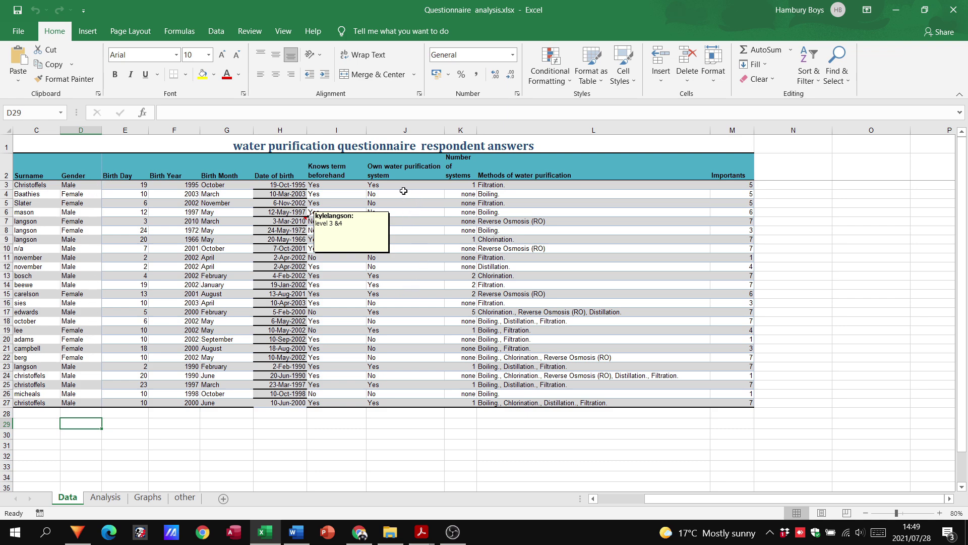
pyautogui.moveTo(402, 189); pyautogui.dragTo(394, 329)
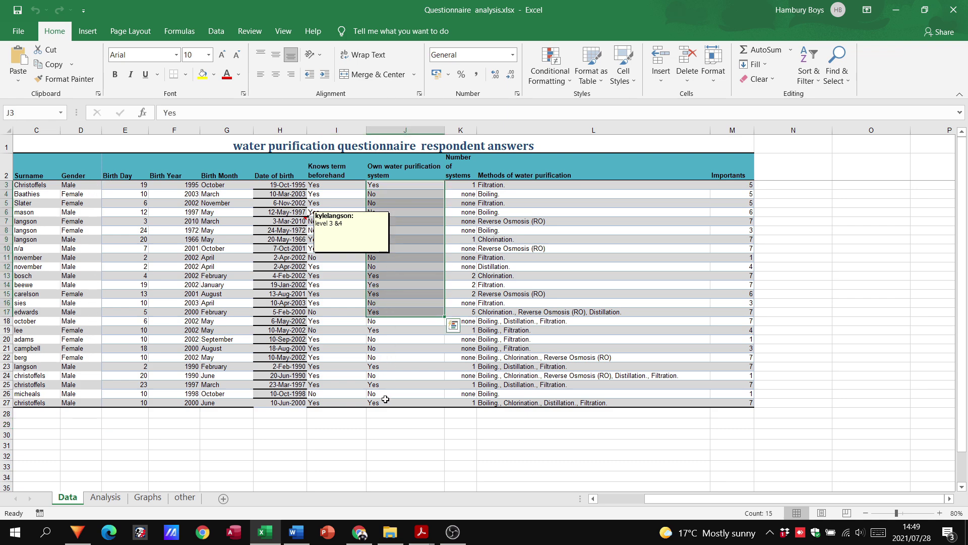
pyautogui.click(393, 434)
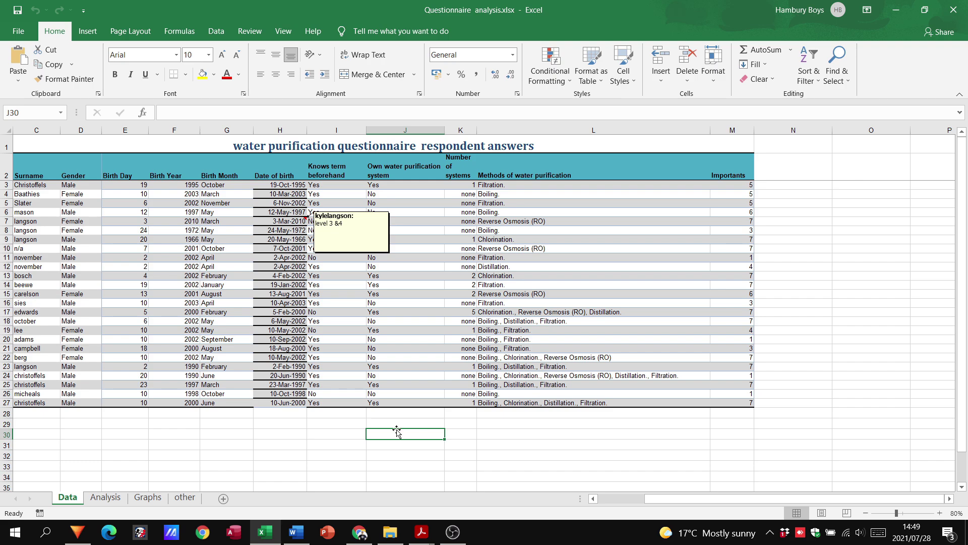
pyautogui.hotkey('alt', 'Tab')
pyautogui.hotkey('alt', 'Tab')
pyautogui.hotkey('alt', 'Tab')
# Step: Return to the rubric PDF and scroll from page 22 to page 24's report criteria 10 and 11
pyautogui.press('Tab')
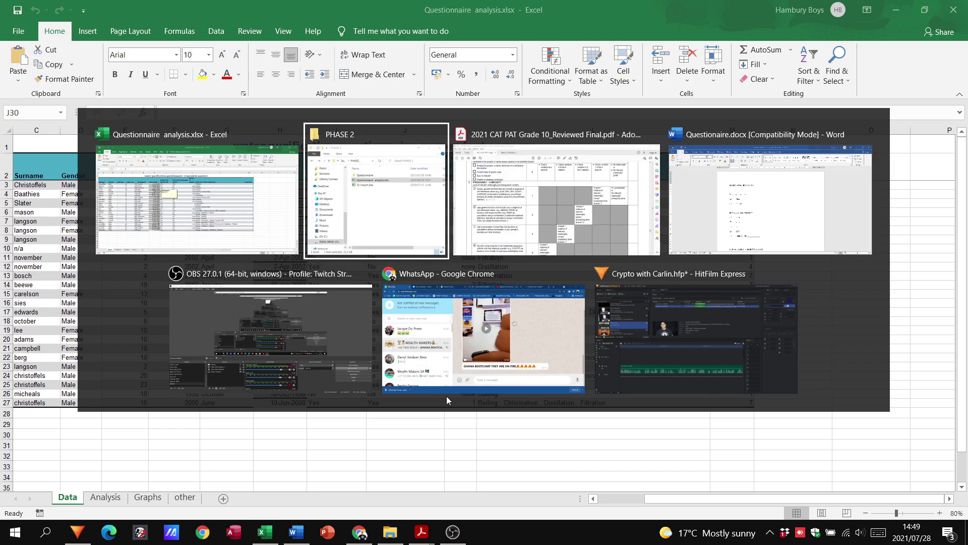
pyautogui.scroll(-1, 264, 285)
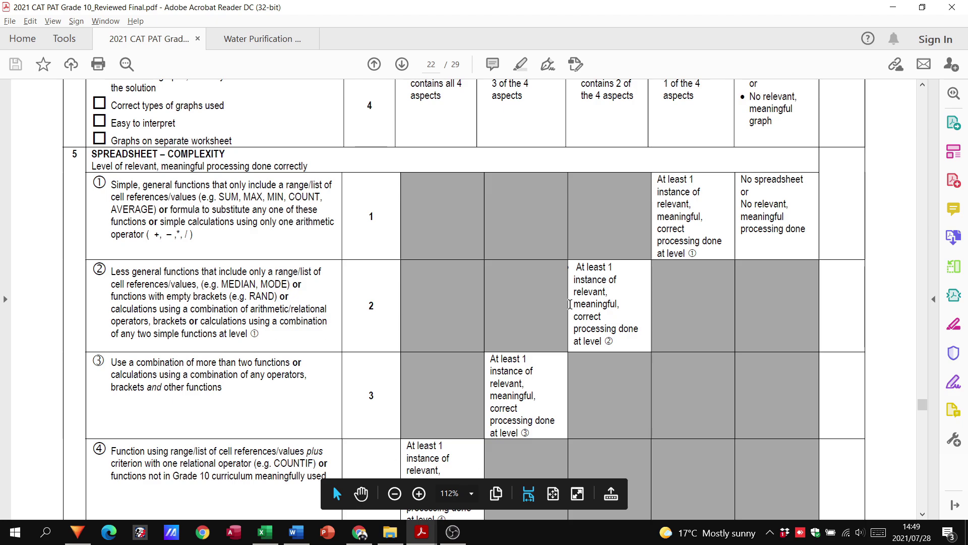
pyautogui.scroll(-3, 520, 255)
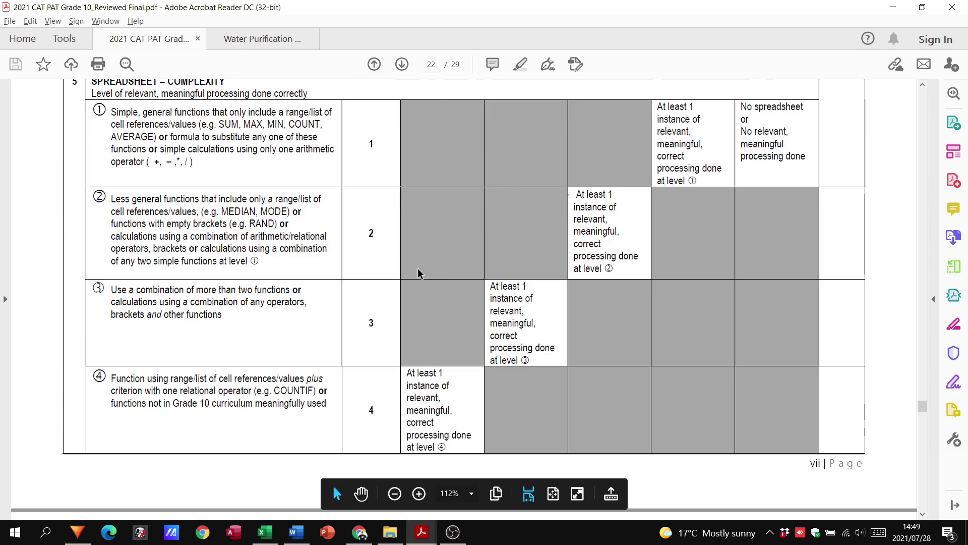
pyautogui.scroll(-20, 418, 272)
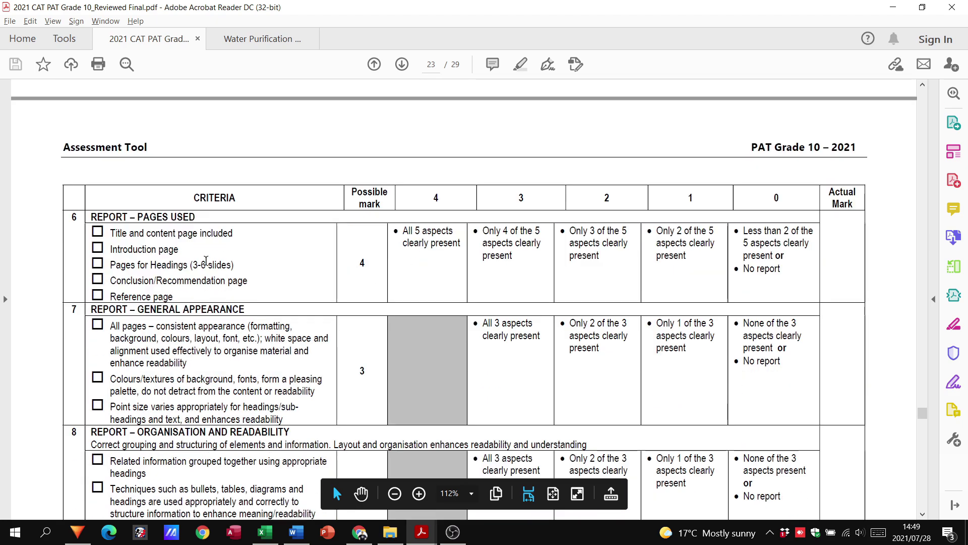
pyautogui.scroll(-2, 205, 227)
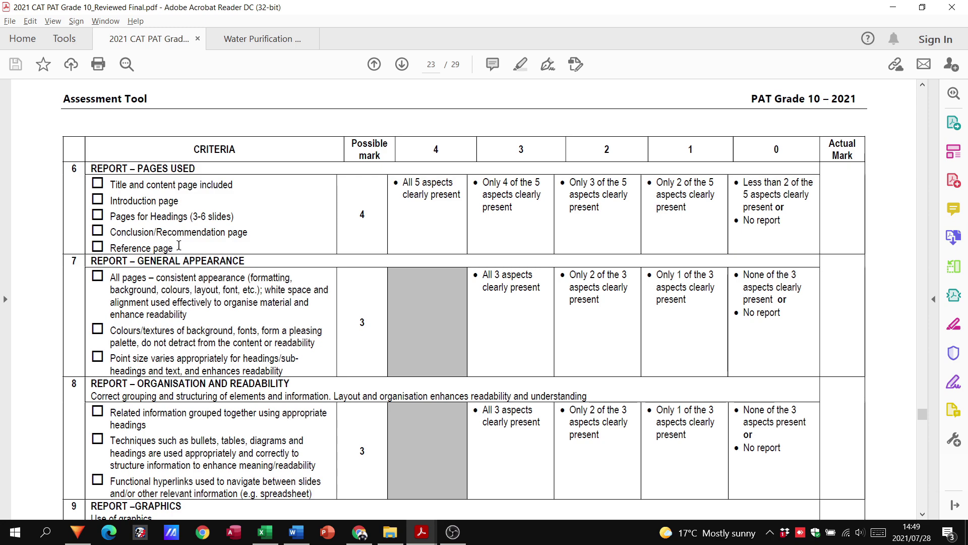
pyautogui.scroll(-3, 226, 242)
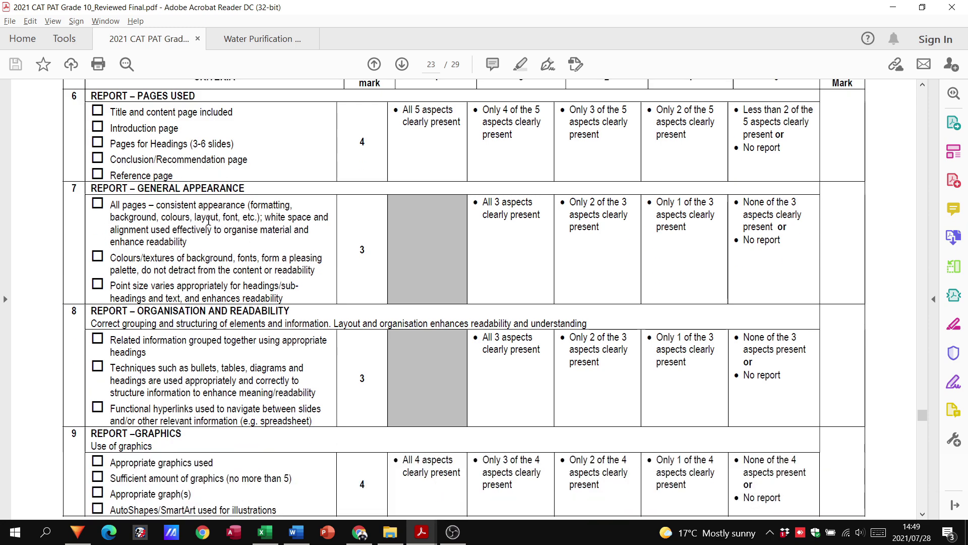
pyautogui.scroll(-3, 208, 222)
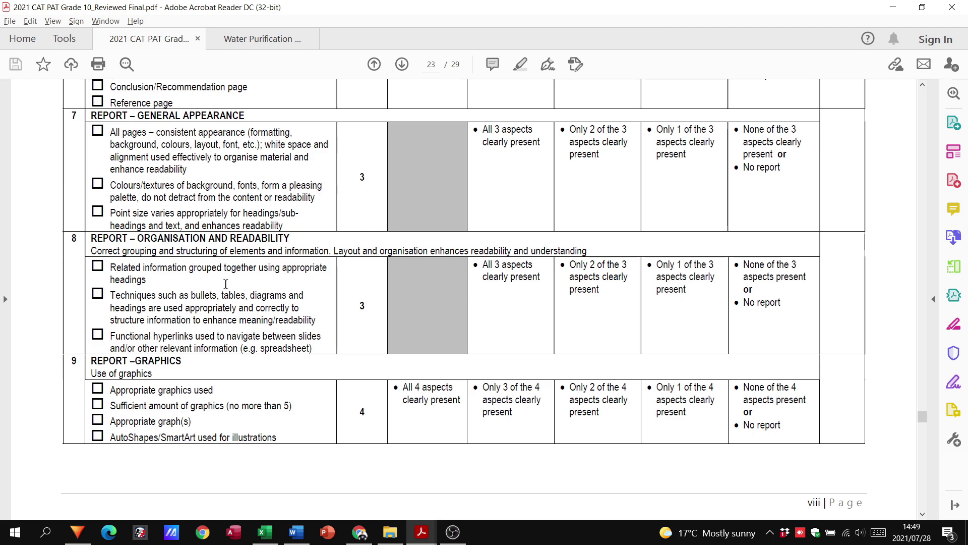
pyautogui.scroll(-1, 205, 306)
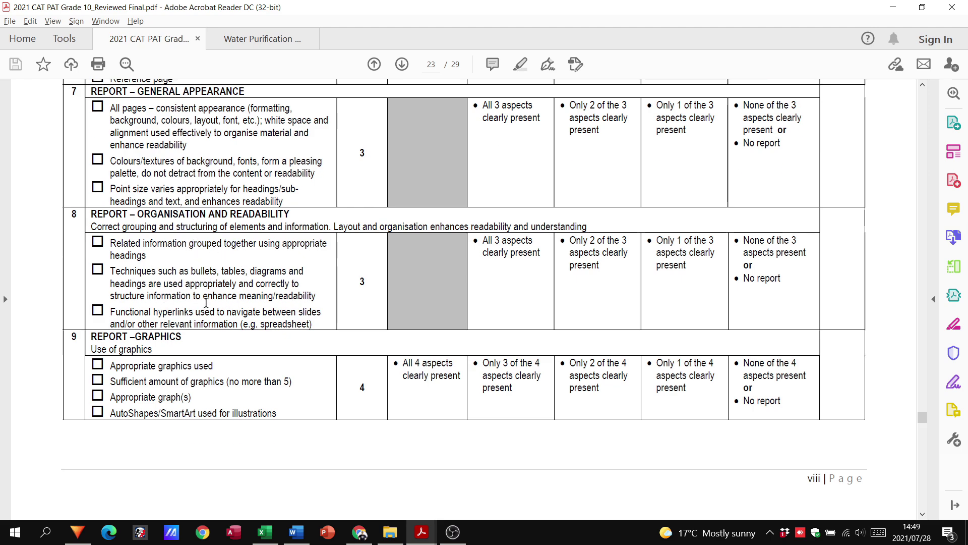
pyautogui.scroll(-3, 206, 303)
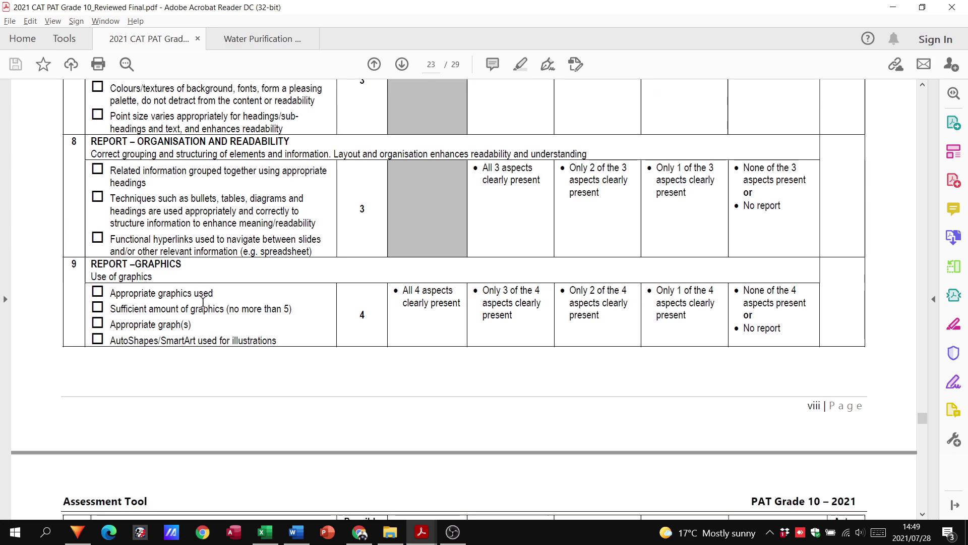
pyautogui.scroll(-9, 199, 338)
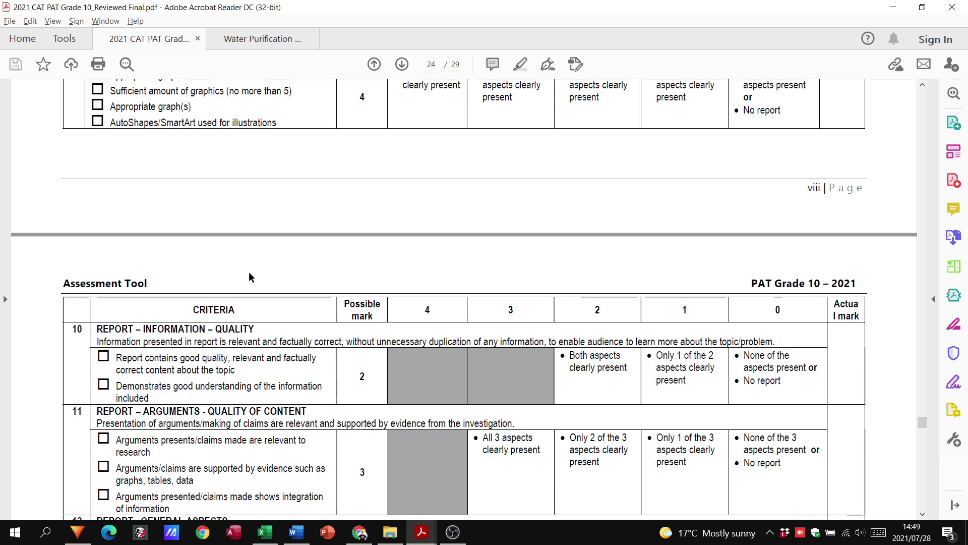
# Step: Scroll through pages 24–25 to the total mark of 60, then drag back to page 1
pyautogui.scroll(-5, 249, 271)
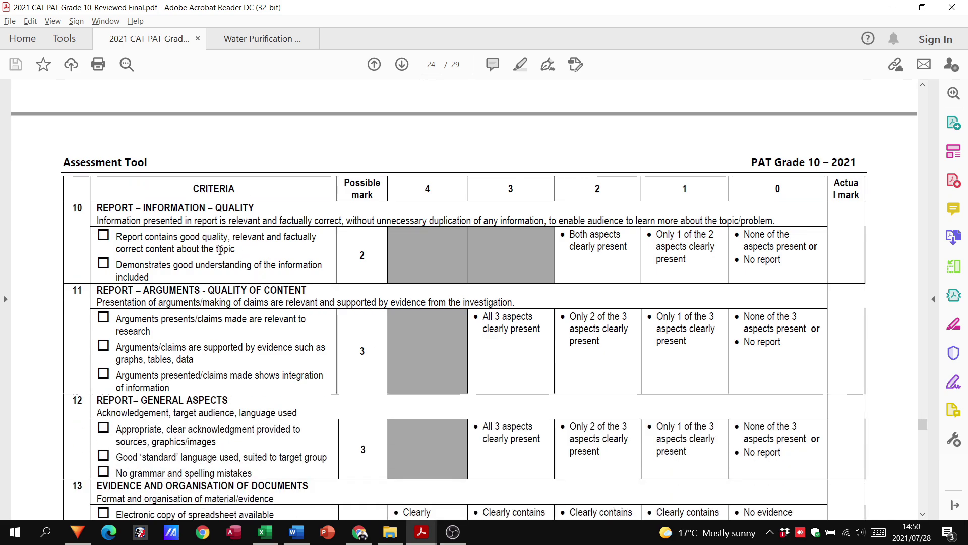
pyautogui.scroll(-1, 141, 230)
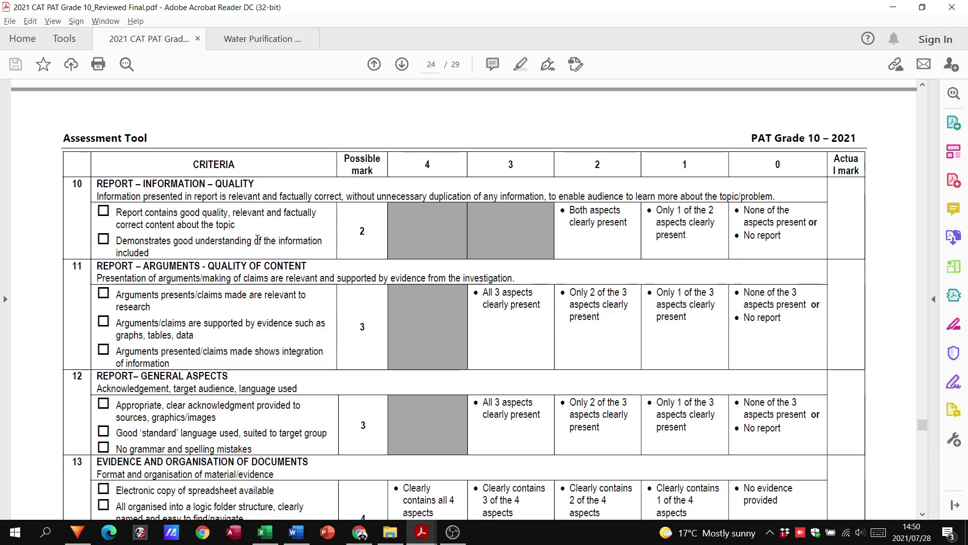
pyautogui.scroll(-1, 212, 284)
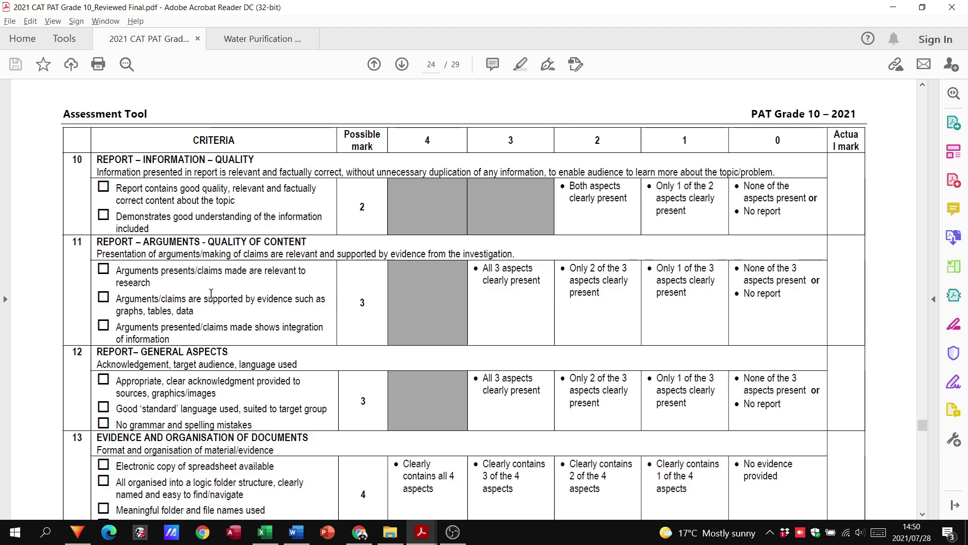
pyautogui.scroll(-4, 211, 293)
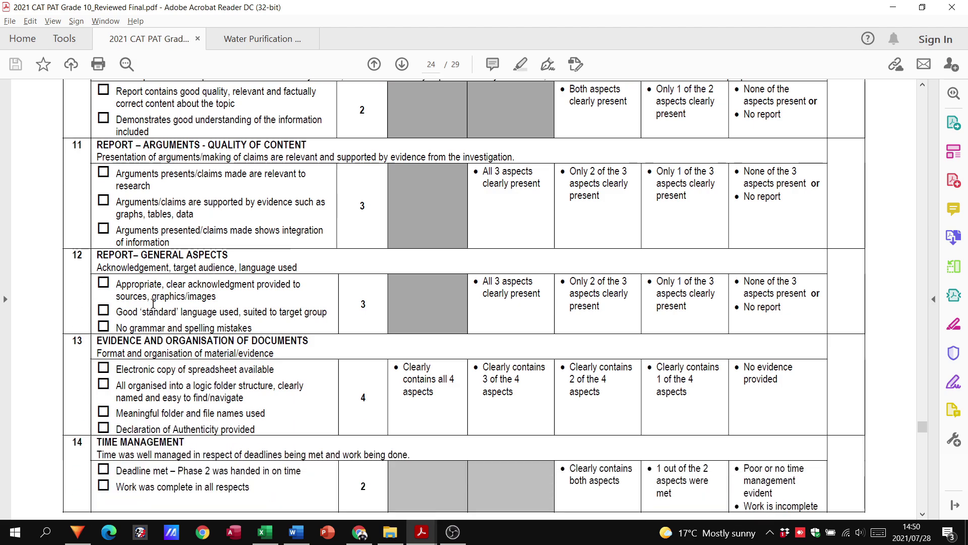
pyautogui.scroll(-2, 177, 312)
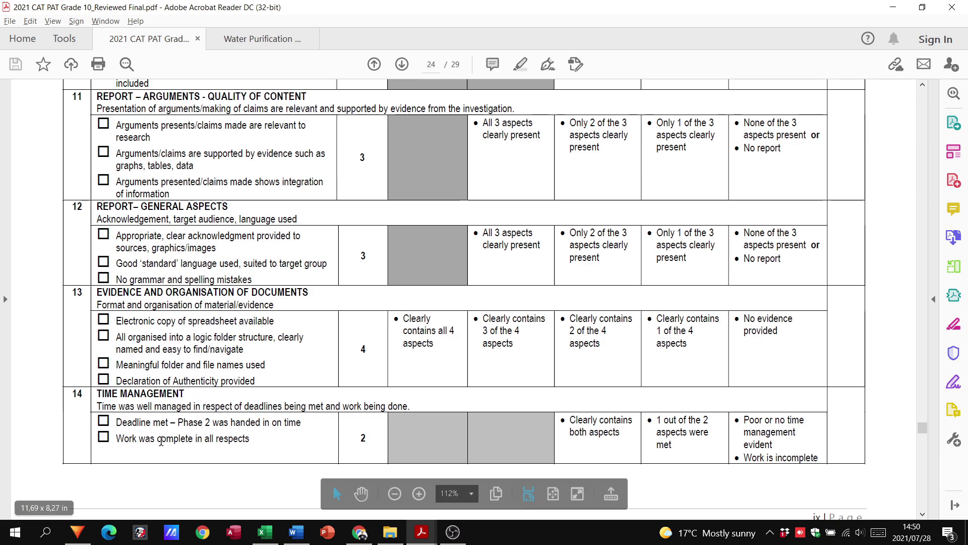
pyautogui.scroll(-9, 232, 359)
pyautogui.scroll(-9, 232, 359)
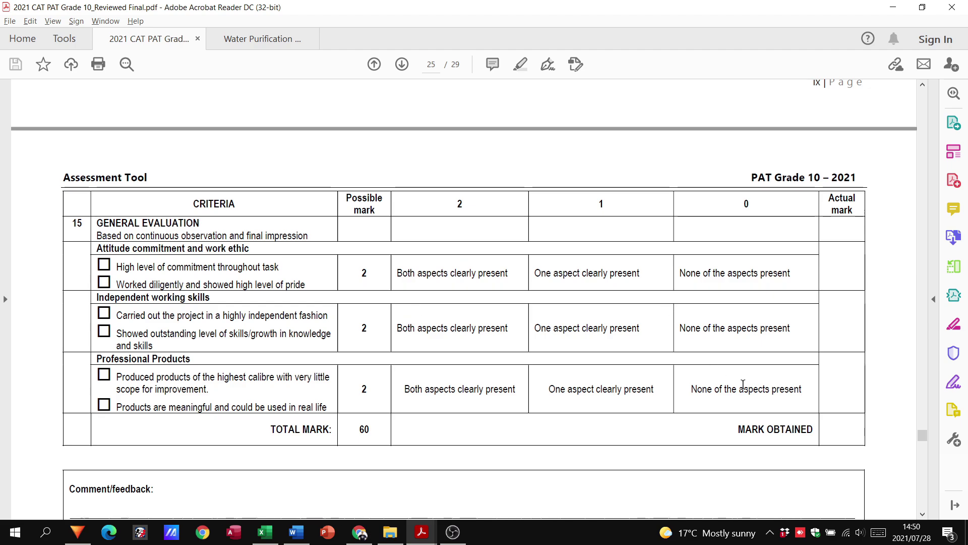
pyautogui.moveTo(925, 437); pyautogui.dragTo(937, 93)
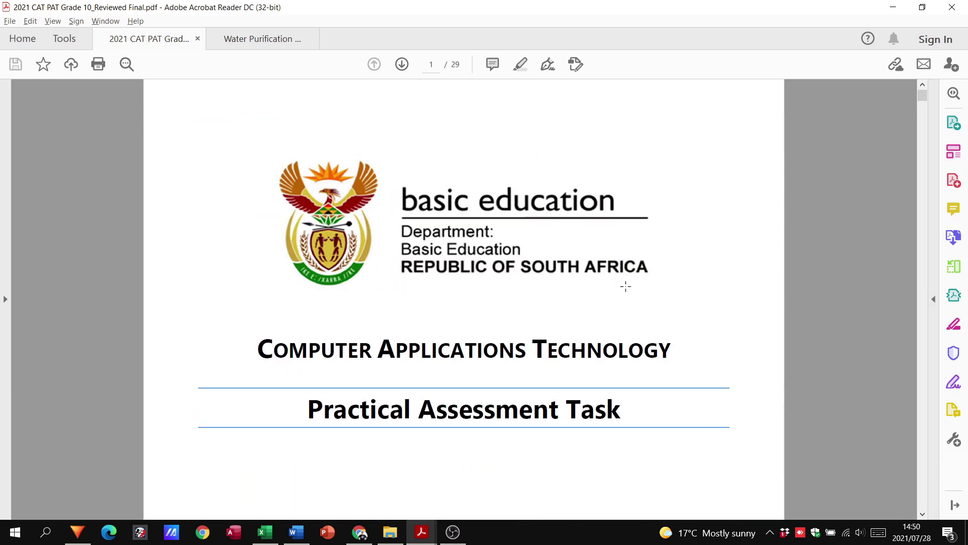